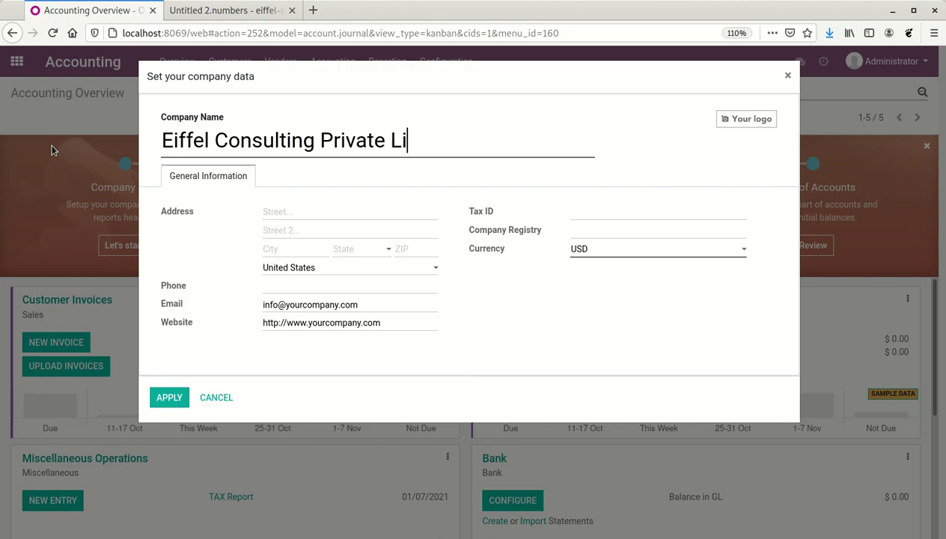
# Complete the company name as Eiffel Consulting Private Limited and fill in its street lines and city, with Gujarat (IN) as the state
pyautogui.press('BackSpace')
pyautogui.write('d ')
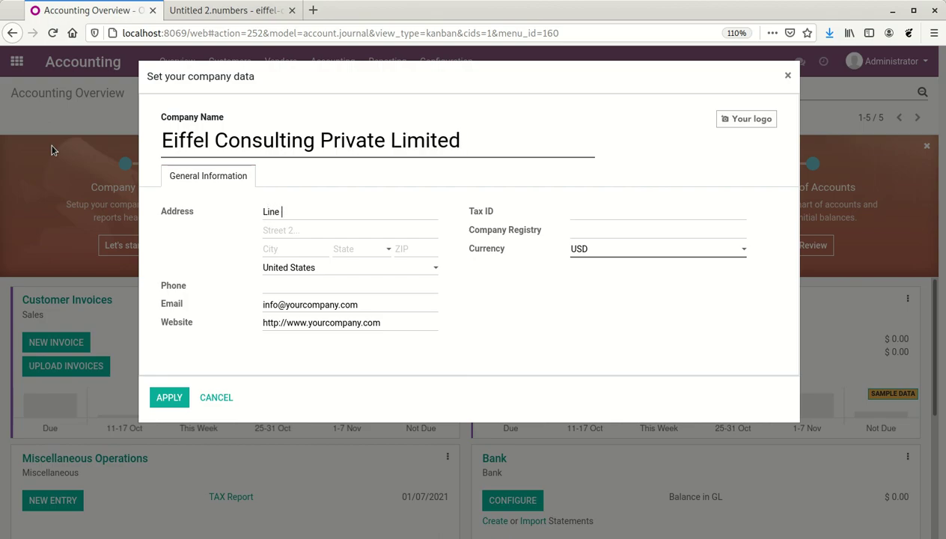
pyautogui.write('Line 2')
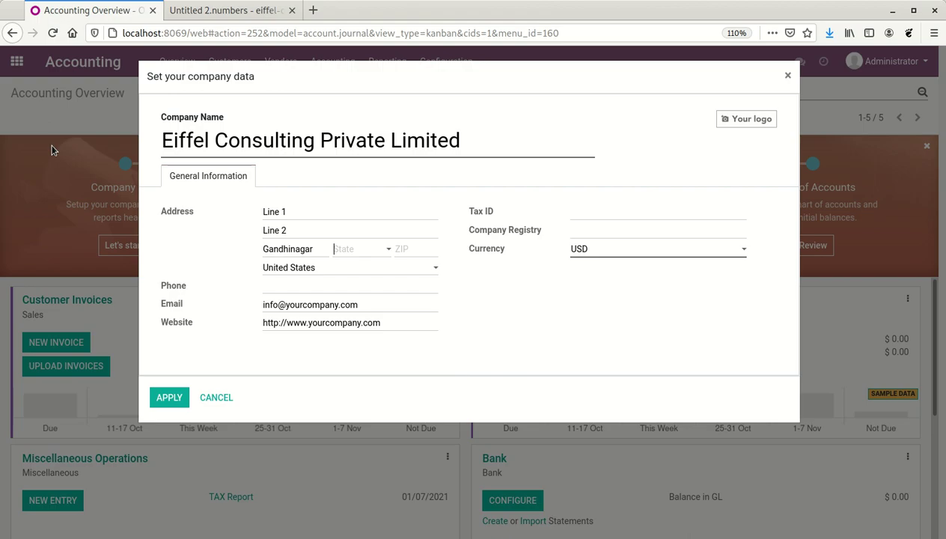
pyautogui.write('Gujarat')
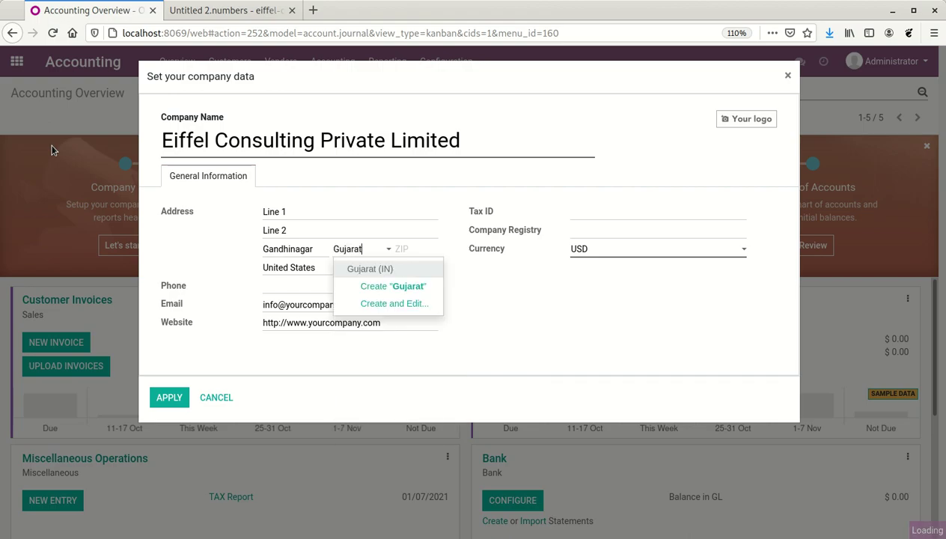
pyautogui.press('Return')
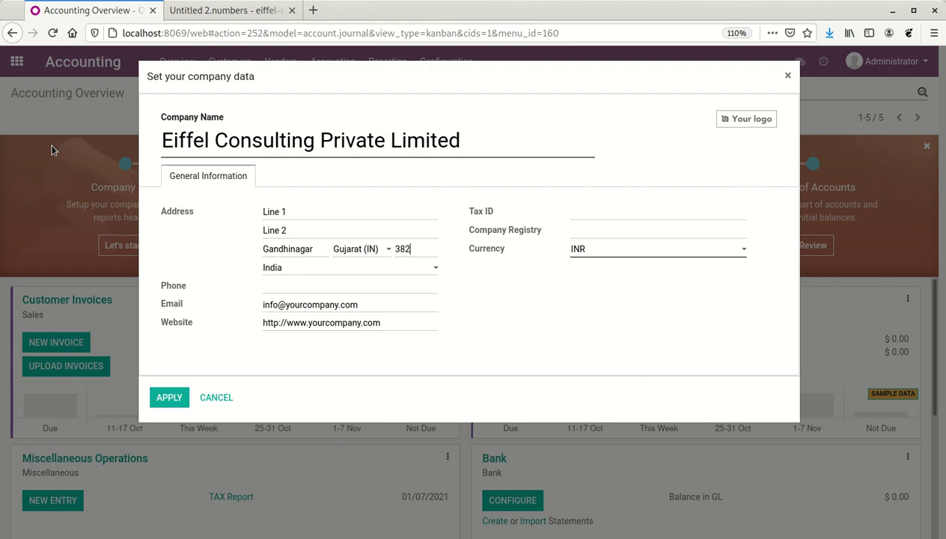
# Fill in the company's ZIP code and phone number, and apply the company data
pyautogui.press('Tab')
pyautogui.press('Tab')
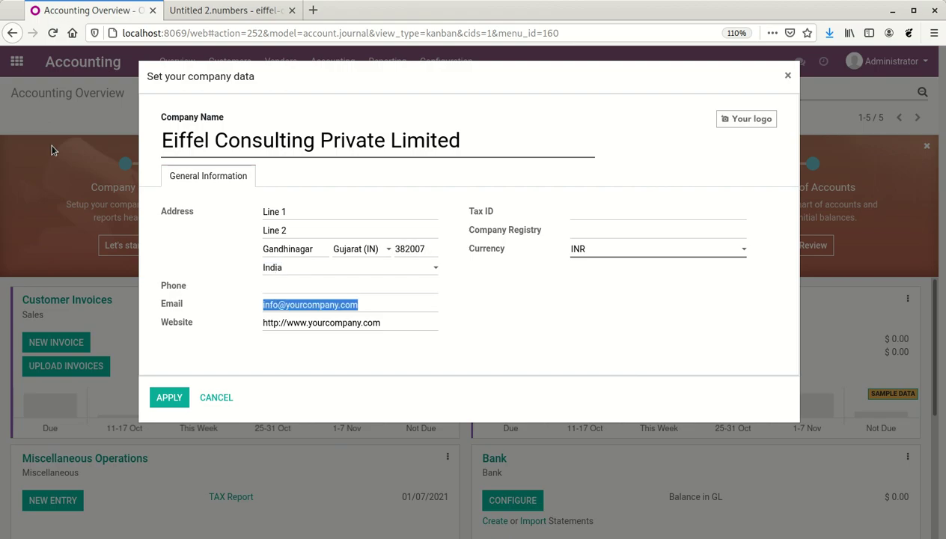
pyautogui.click(287, 288)
pyautogui.write('0987654321')
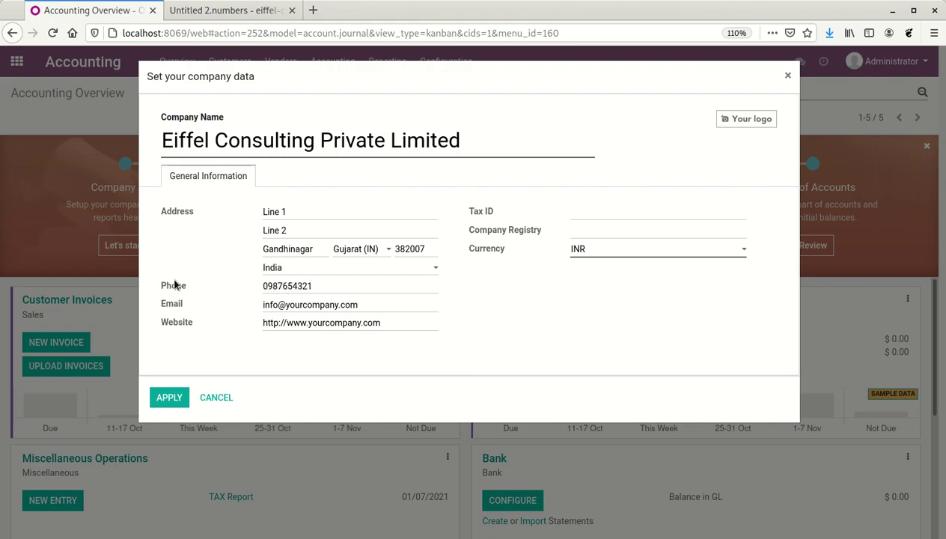
pyautogui.click(171, 396)
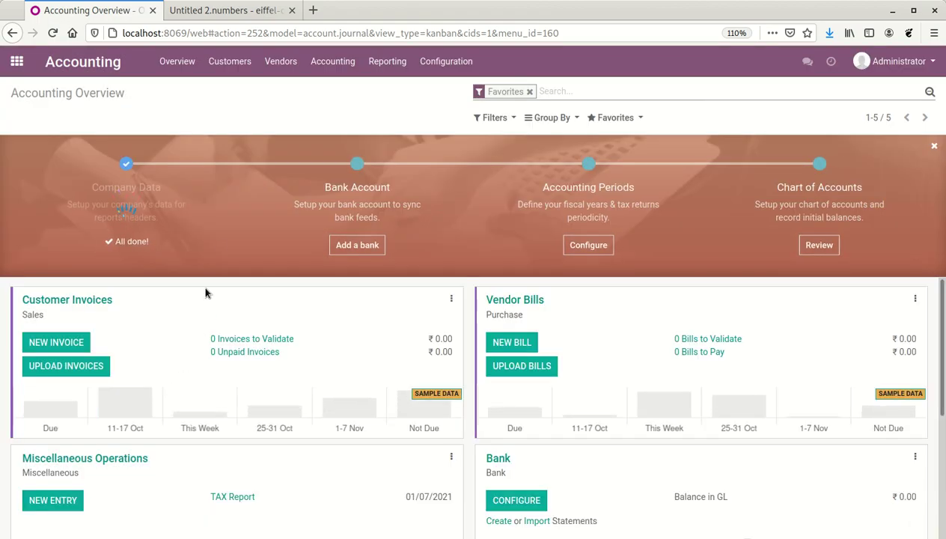
# Create an unlisted bank account with its account number, adding Axis Bank as the new bank
pyautogui.click(339, 245)
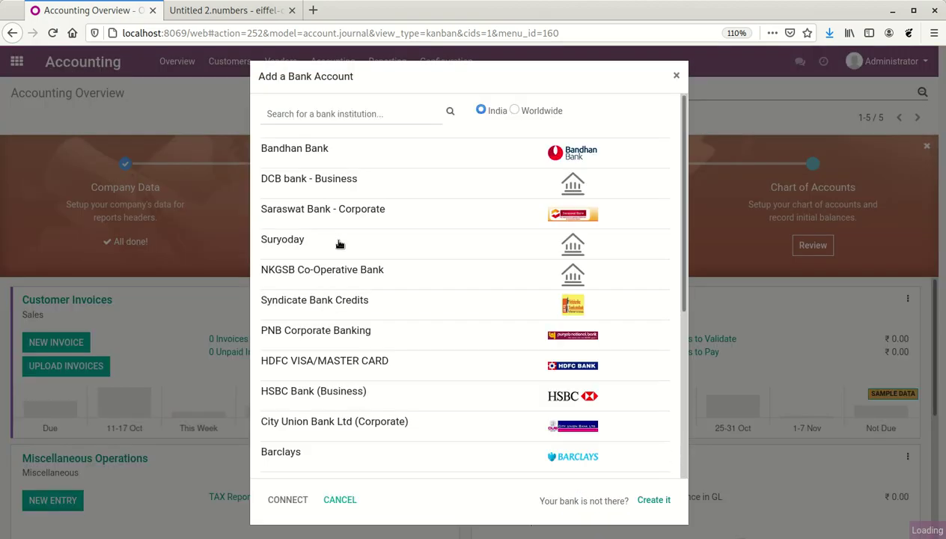
pyautogui.scroll(-3, 536, 368)
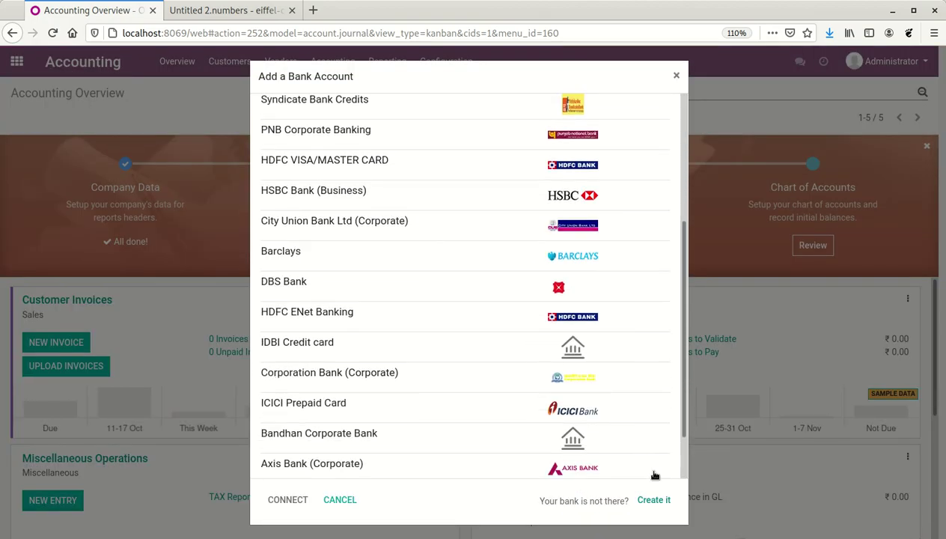
pyautogui.click(653, 499)
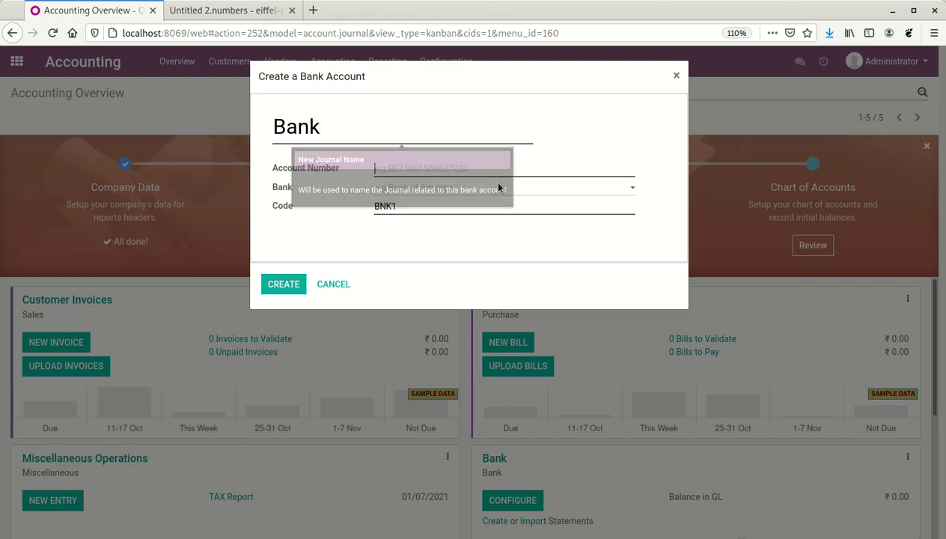
pyautogui.write('1234567890-')
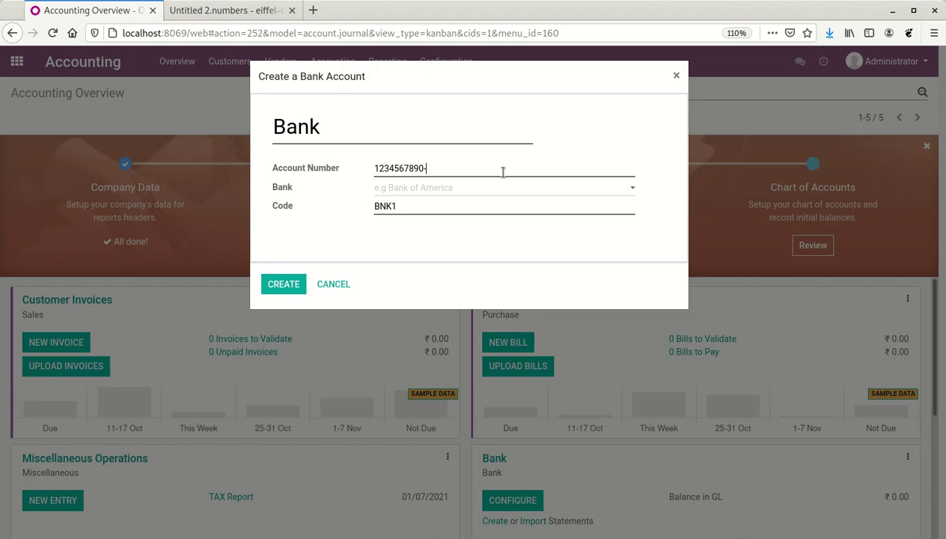
pyautogui.press('Tab')
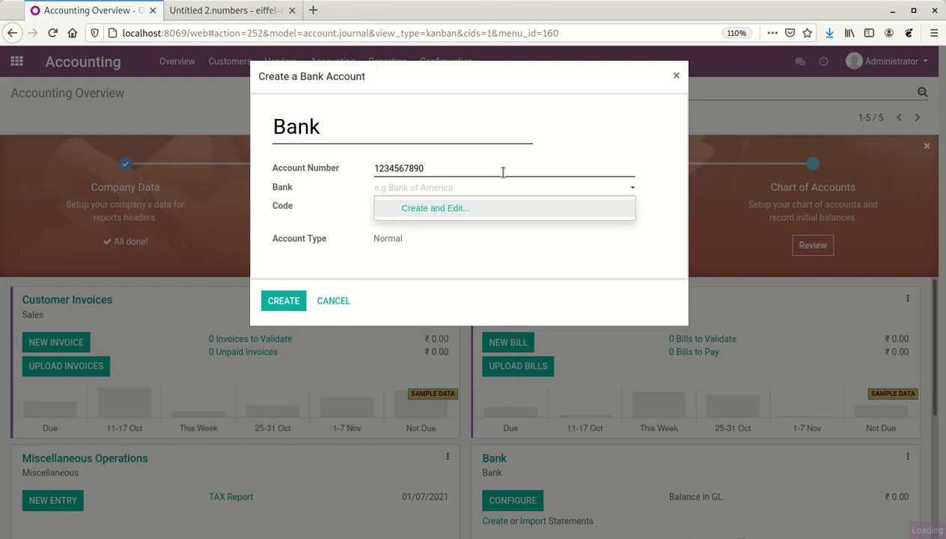
pyautogui.write('Axis Bank')
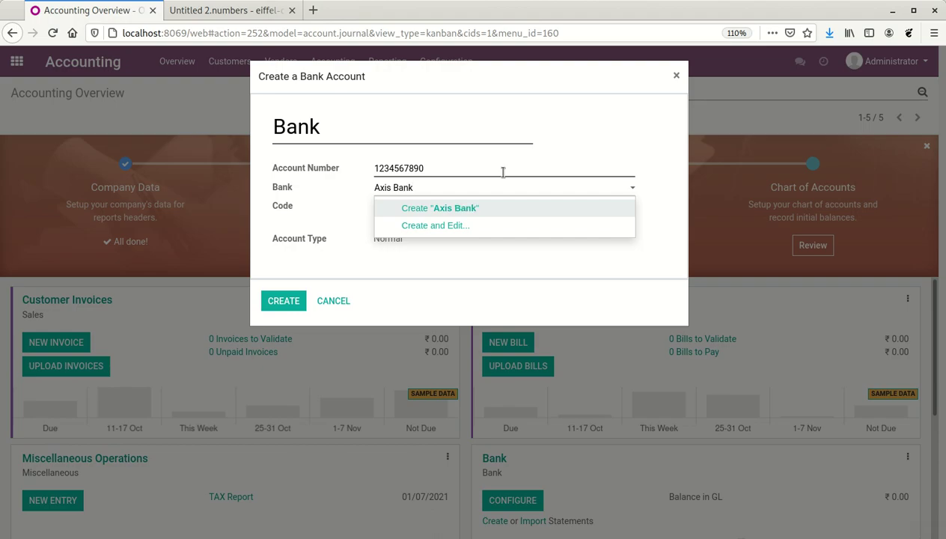
pyautogui.press('Return')
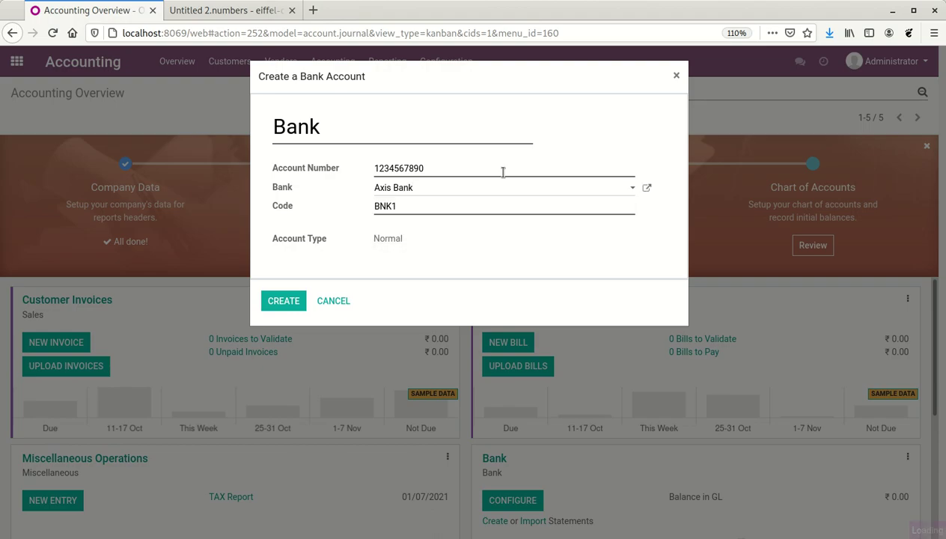
pyautogui.click(286, 302)
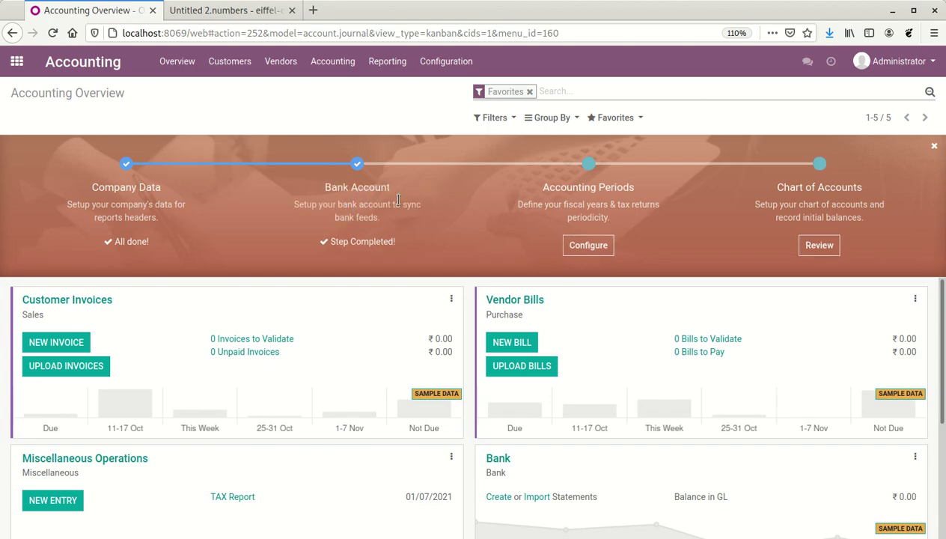
# Configure the accounting periods with opening date 04/01/2020 and fiscal year end 31 March, and apply them
pyautogui.click(587, 246)
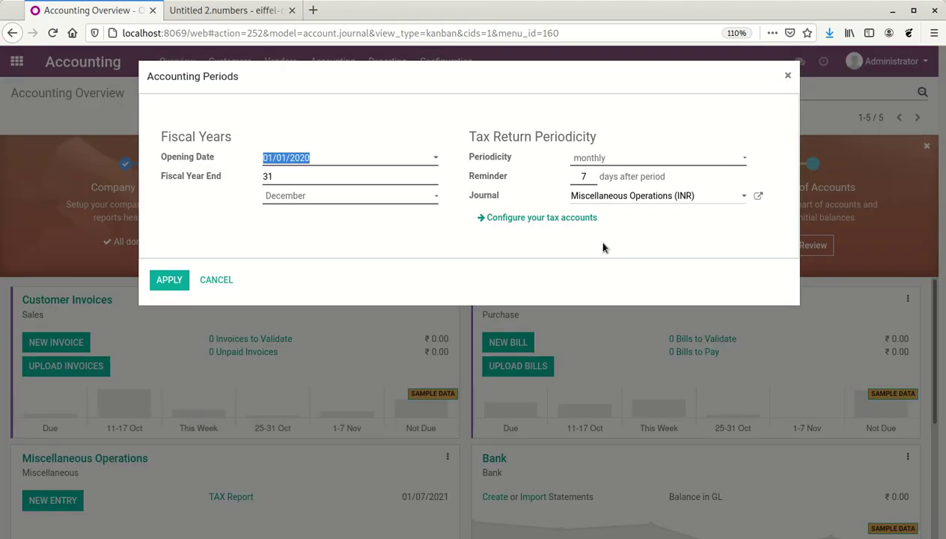
pyautogui.click(437, 163)
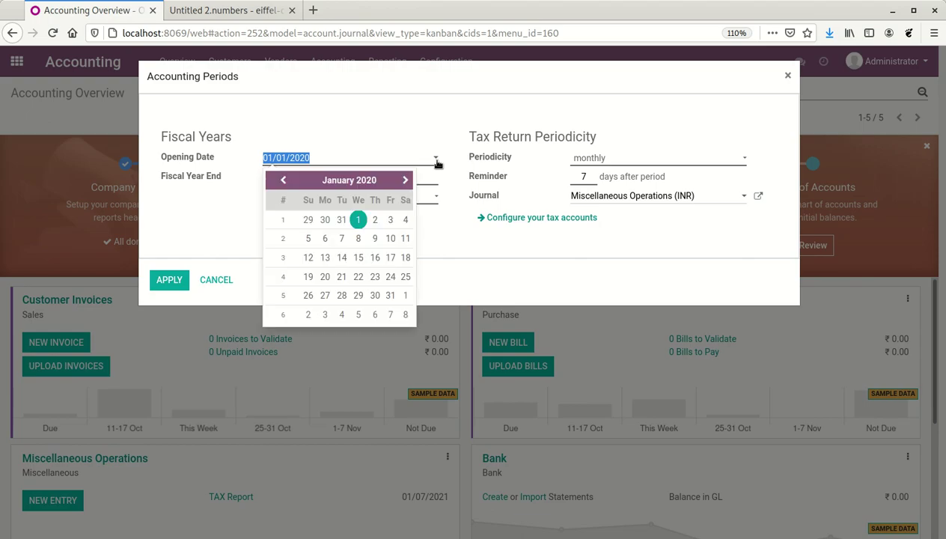
pyautogui.click(409, 187)
pyautogui.click(408, 187)
pyautogui.click(409, 187)
pyautogui.click(357, 220)
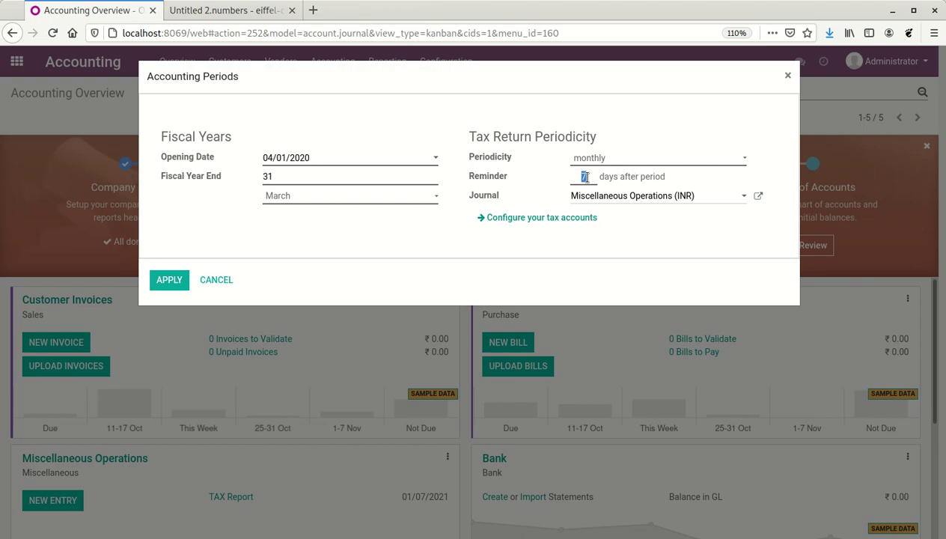
pyautogui.click(169, 279)
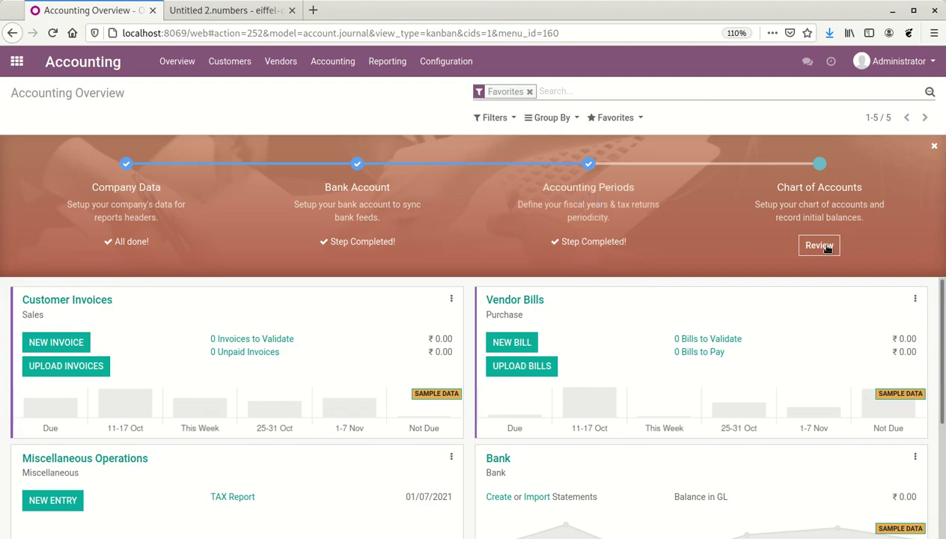
# Open the chart of accounts from the setup steps and review the full list of accounts
pyautogui.click(820, 245)
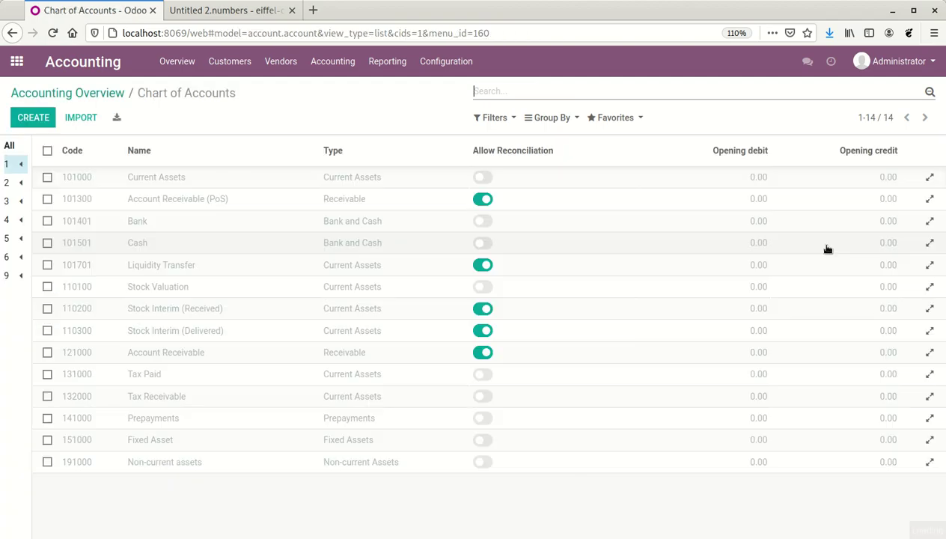
pyautogui.click(9, 146)
pyautogui.scroll(-5, 591, 440)
pyautogui.scroll(-3, 591, 440)
pyautogui.scroll(6, 592, 440)
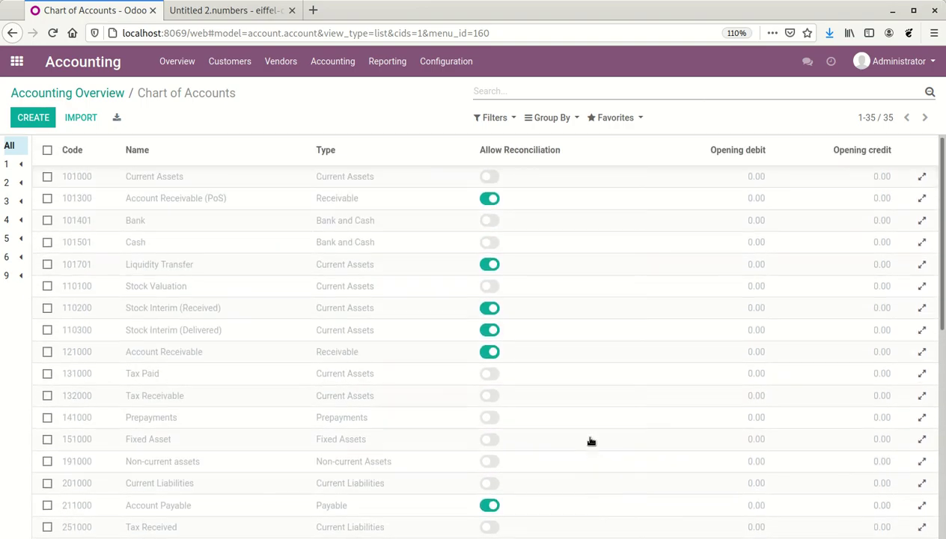
# Enter the balance sheet's Axis Bank amount, 375000, as the opening debit of the Bank account 101401
pyautogui.click(232, 15)
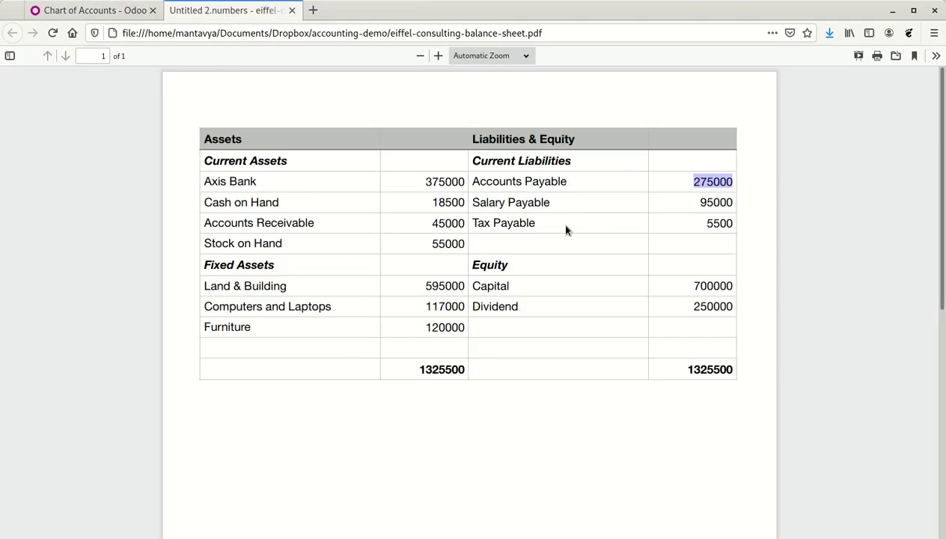
pyautogui.scroll(-1, 554, 224)
pyautogui.scroll(1, 449, 213)
pyautogui.doubleClick(432, 183)
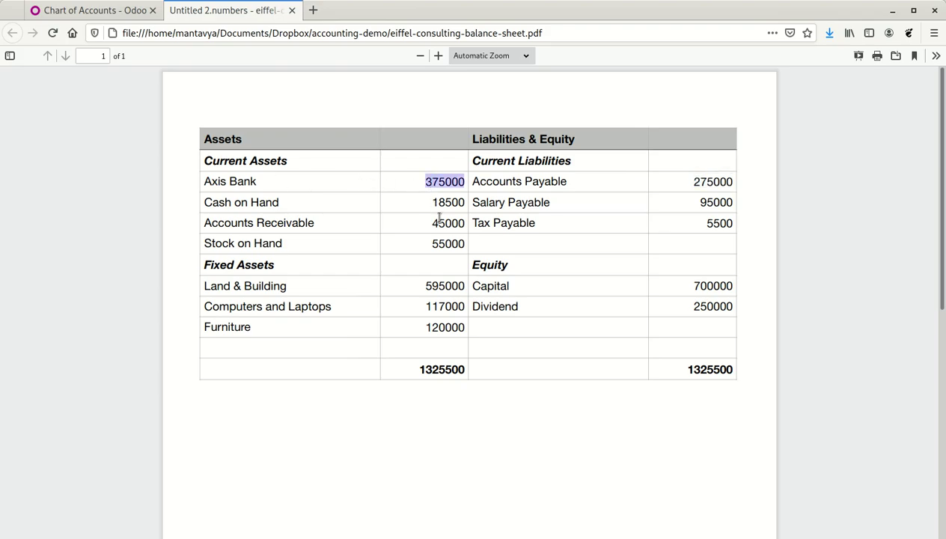
pyautogui.click(115, 12)
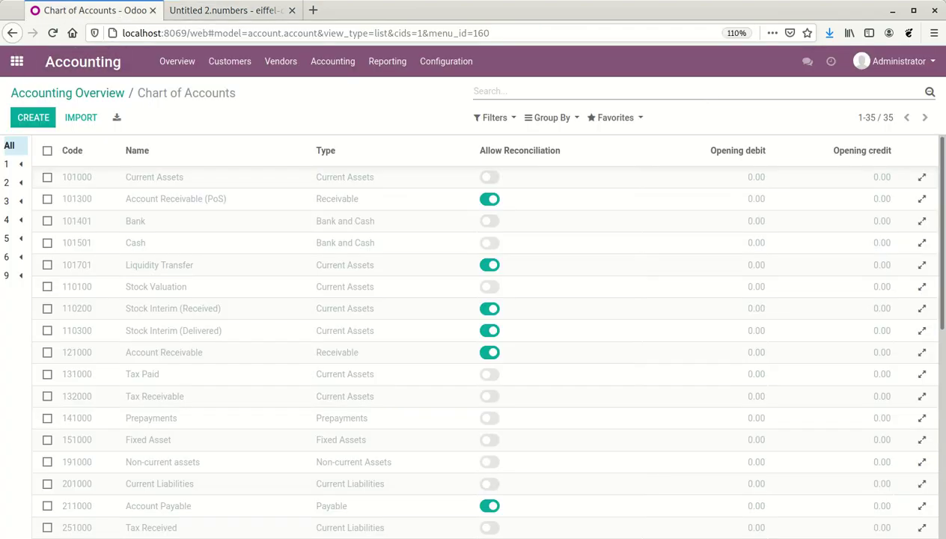
pyautogui.click(10, 167)
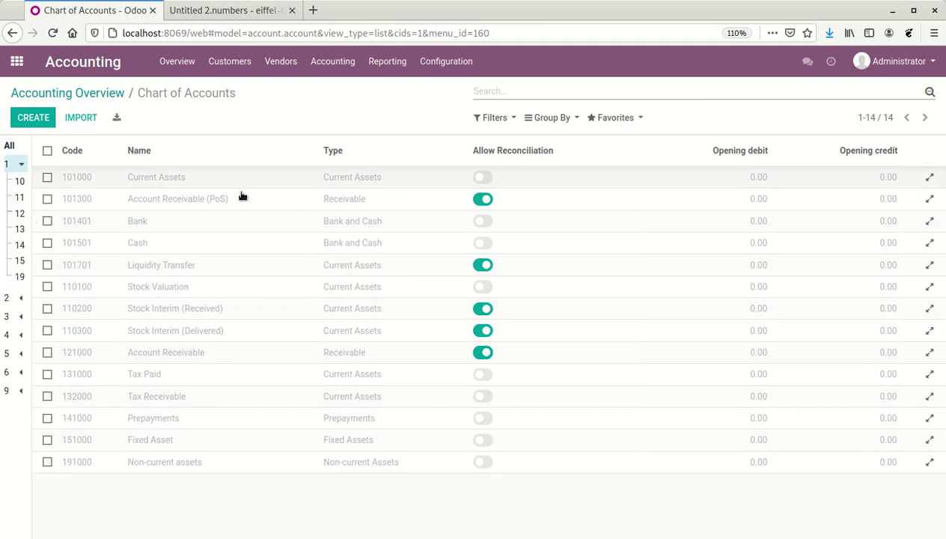
pyautogui.click(741, 220)
pyautogui.write('375000')
# Copy the Cash on Hand amount, 18500, from the balance sheet into the Cash account's opening debit
pyautogui.click(754, 242)
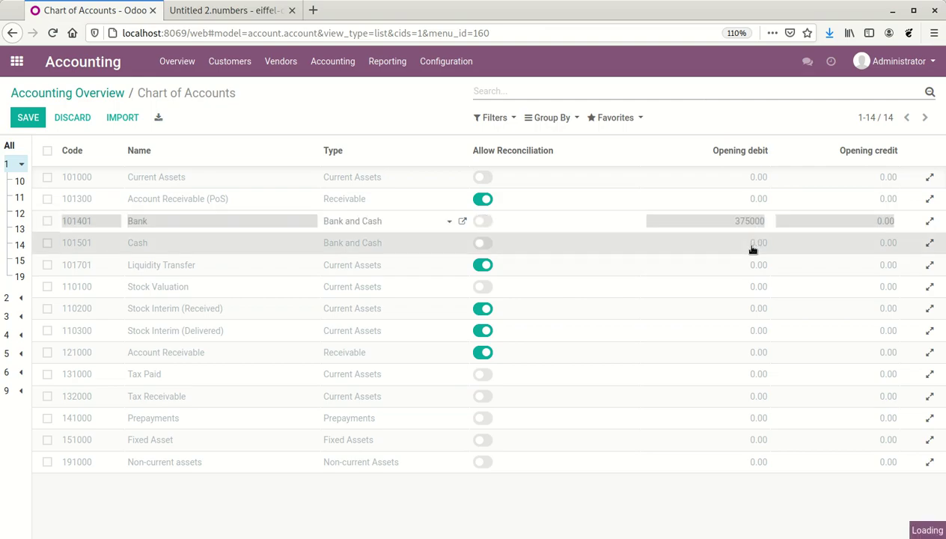
pyautogui.click(215, 12)
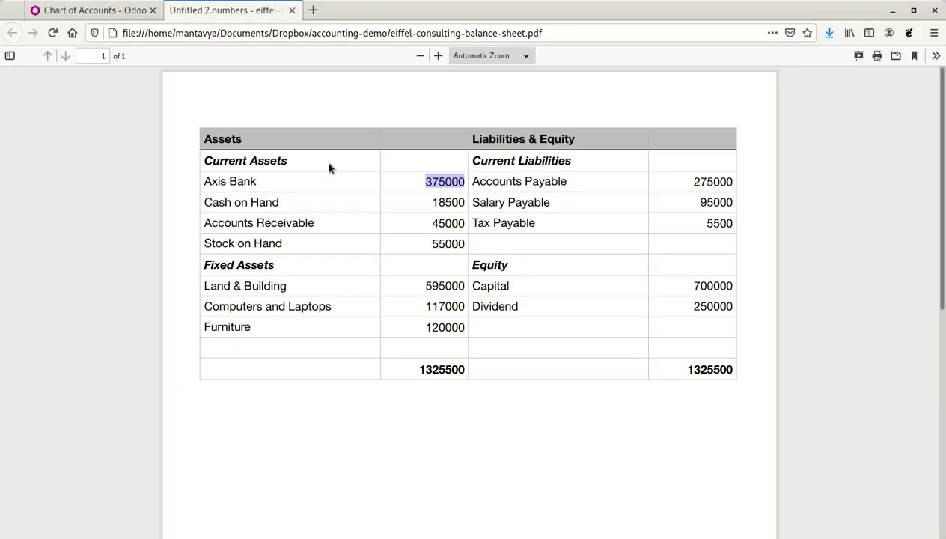
pyautogui.doubleClick(446, 203)
pyautogui.hotkey('ctrl', 'c')
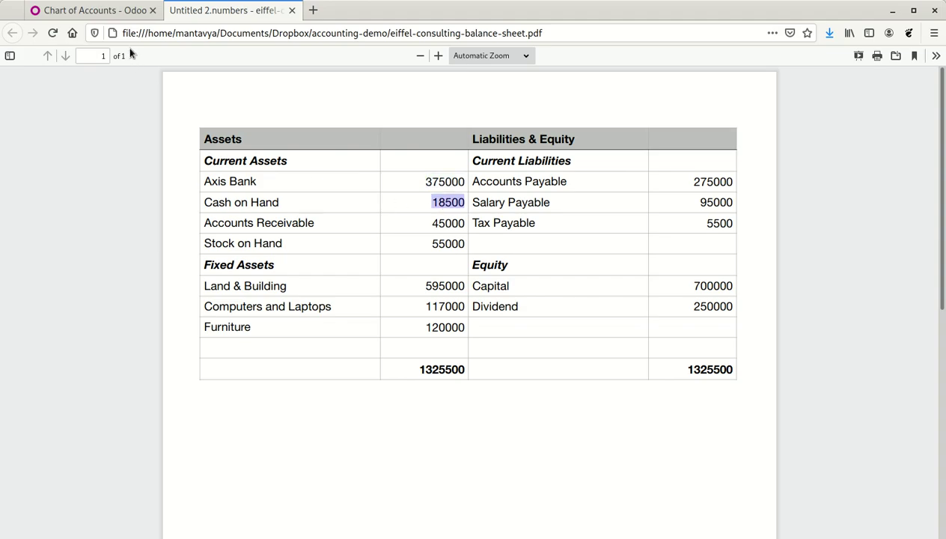
pyautogui.click(89, 10)
pyautogui.hotkey('ctrl', 'v')
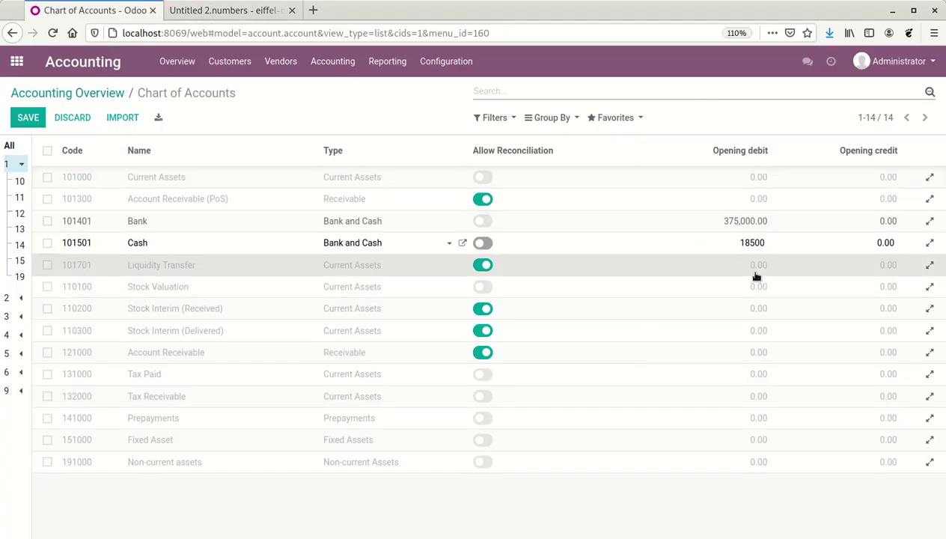
# Copy the Accounts Receivable amount, 45000, from the balance sheet into the opening debit of Account Receivable 121000
pyautogui.click(753, 270)
pyautogui.click(231, 12)
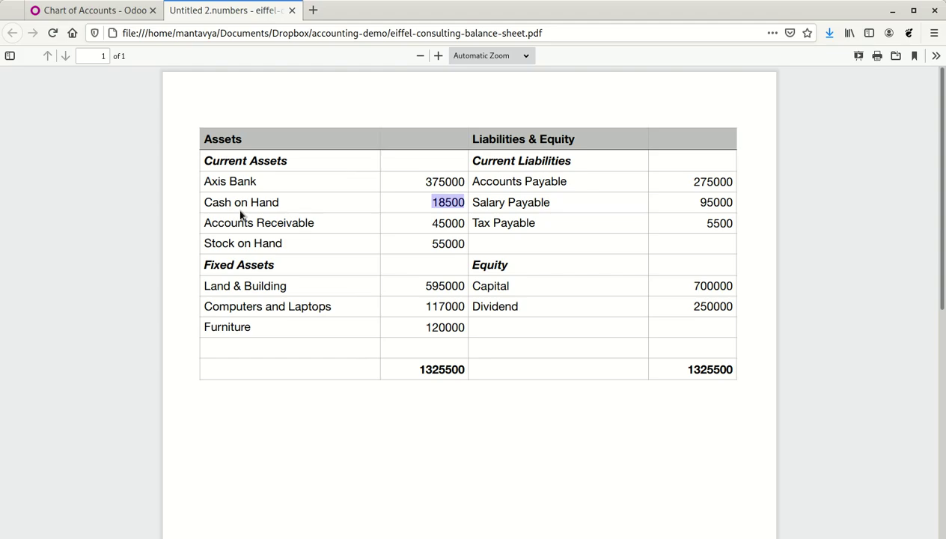
pyautogui.doubleClick(452, 223)
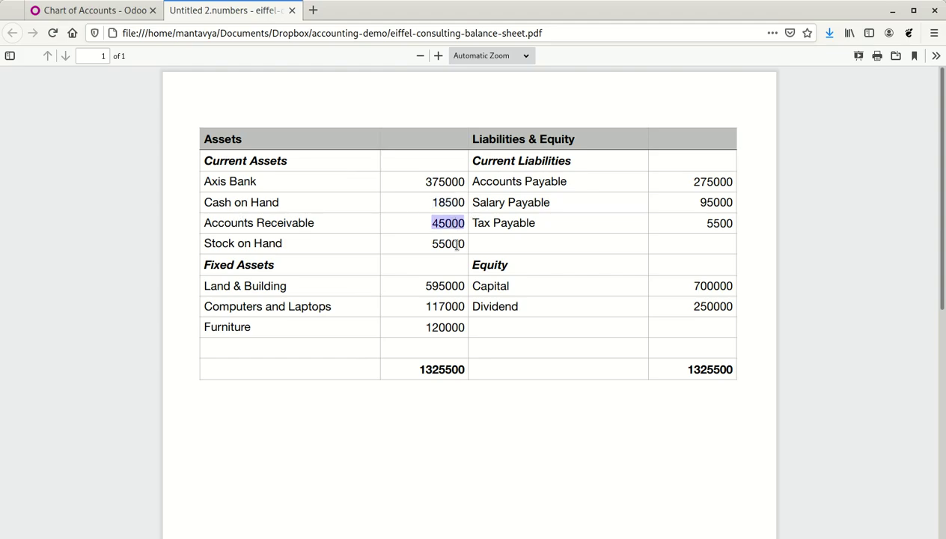
pyautogui.click(128, 18)
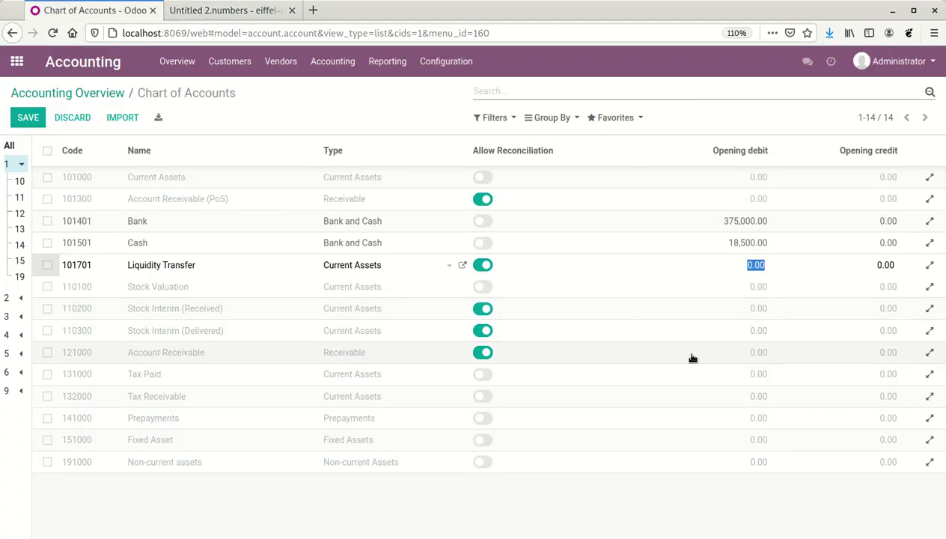
pyautogui.click(721, 355)
pyautogui.write('45000')
# Copy the Stock on Hand amount, 55000, from the balance sheet into the opening debit of Stock Valuation 110100
pyautogui.click(730, 331)
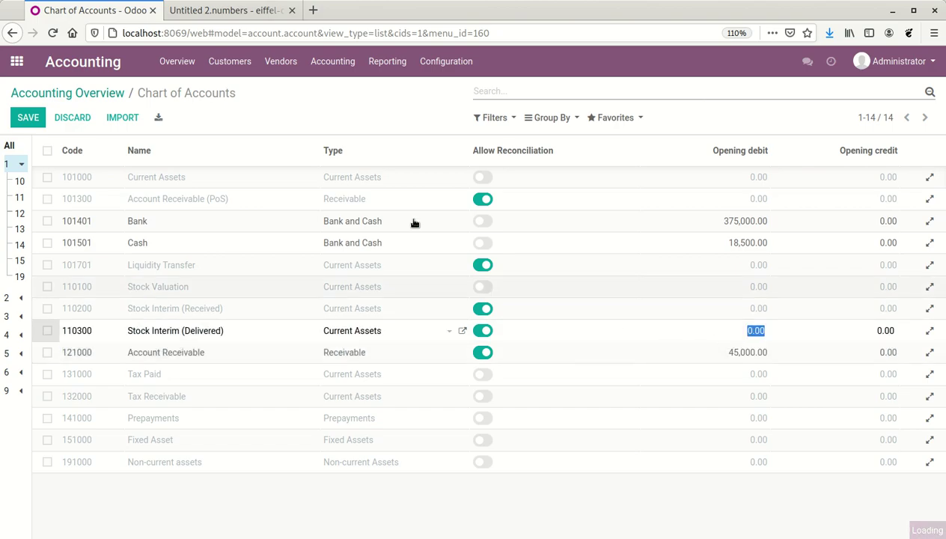
pyautogui.click(238, 15)
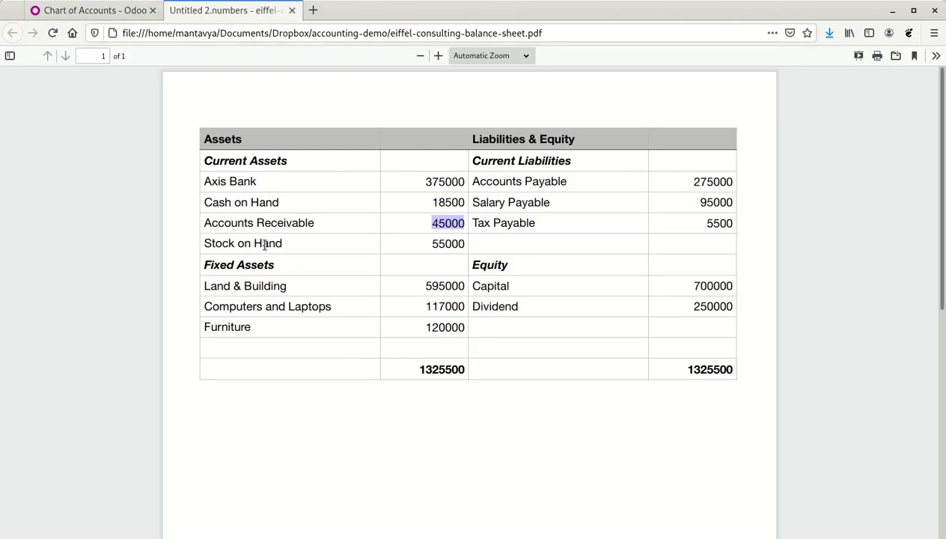
pyautogui.doubleClick(445, 243)
pyautogui.hotkey('ctrl', 'c')
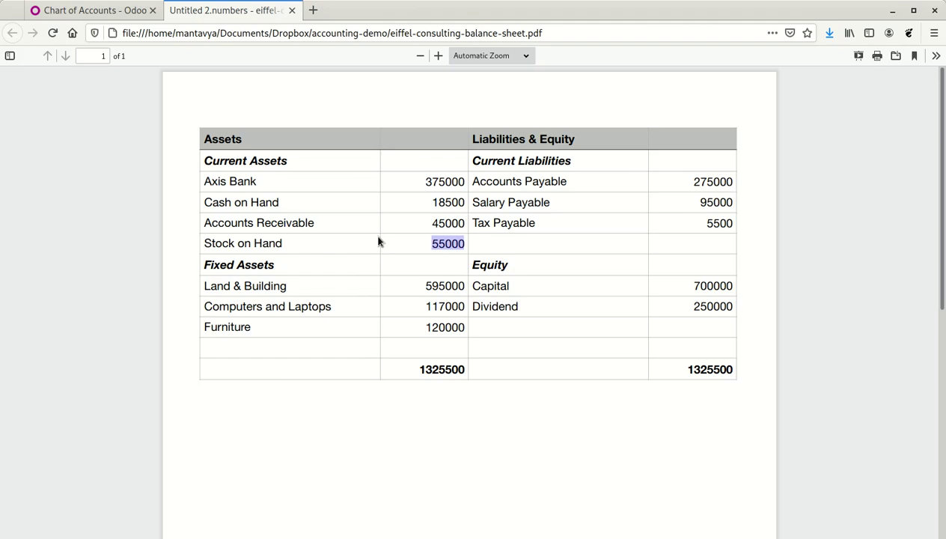
pyautogui.click(113, 11)
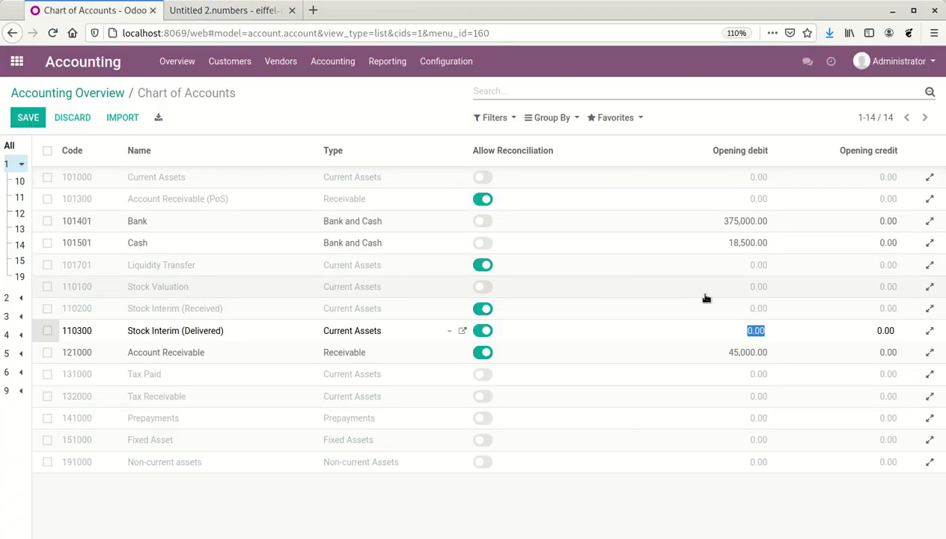
pyautogui.click(729, 296)
pyautogui.hotkey('ctrl', 'v')
pyautogui.click(724, 504)
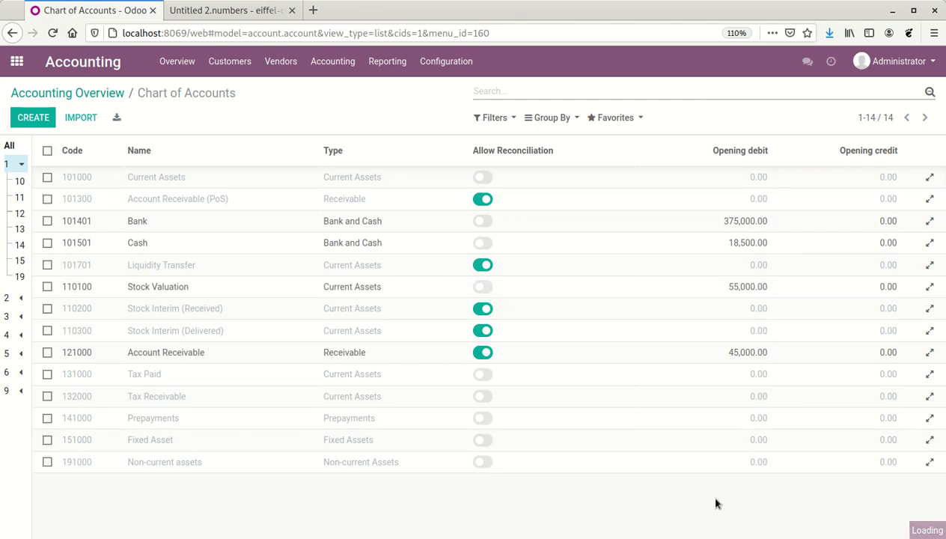
# Copy the Land & Building amount from the balance sheet, then duplicate Fixed Asset 151000 and rename the copy Land & Building
pyautogui.hotkey('ctrl', 'Tab')
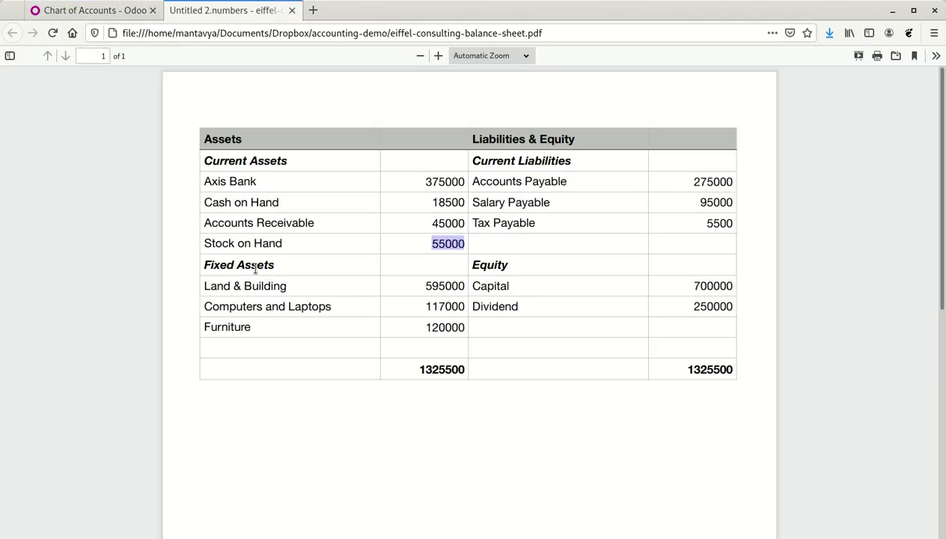
pyautogui.doubleClick(435, 285)
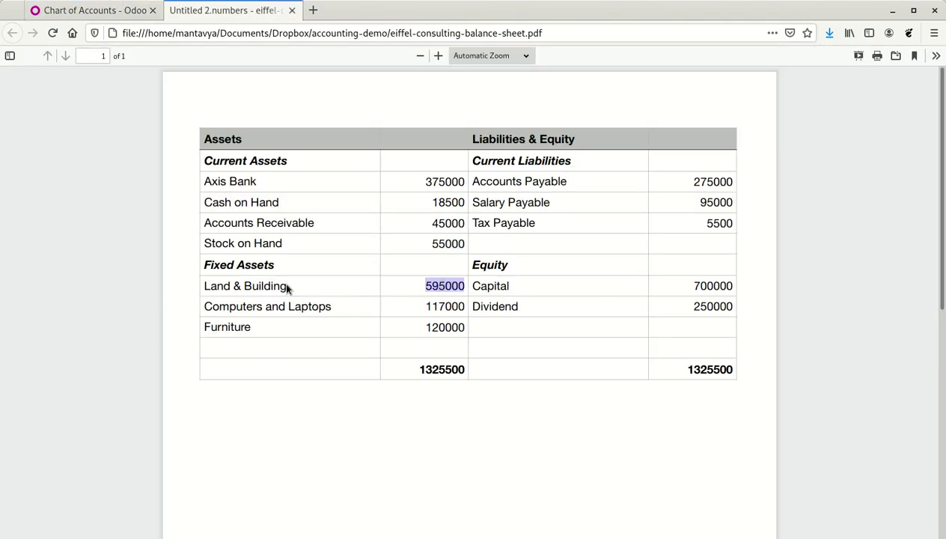
pyautogui.hotkey('ctrl', 'Tab')
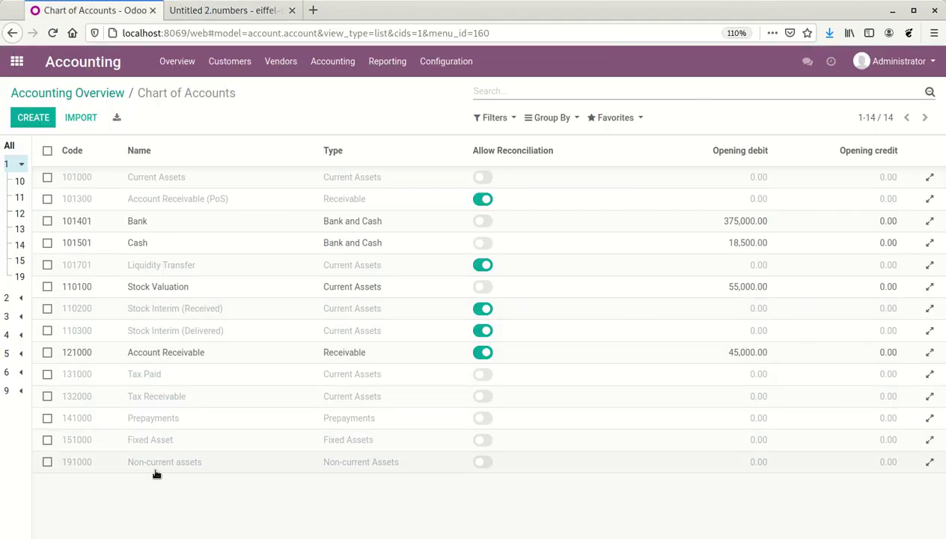
pyautogui.click(47, 440)
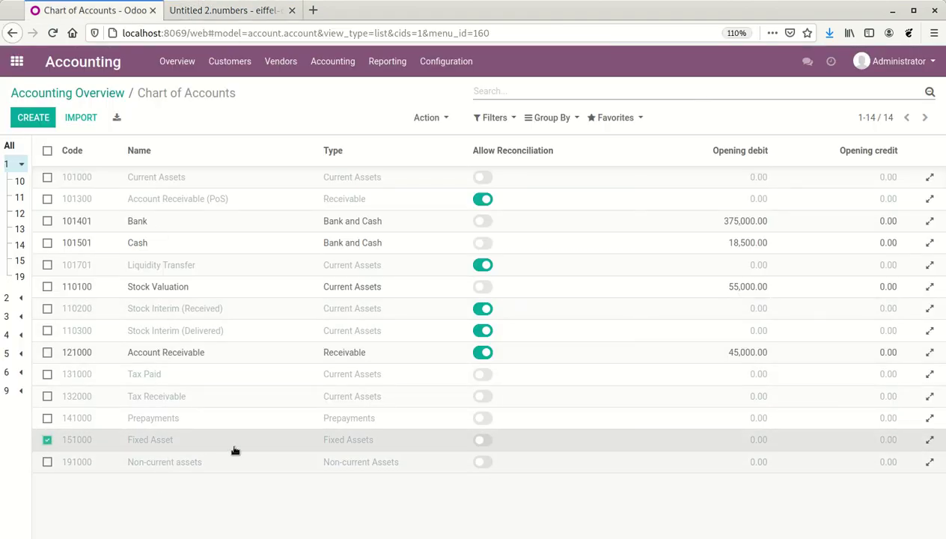
pyautogui.click(446, 122)
pyautogui.click(448, 173)
pyautogui.click(196, 463)
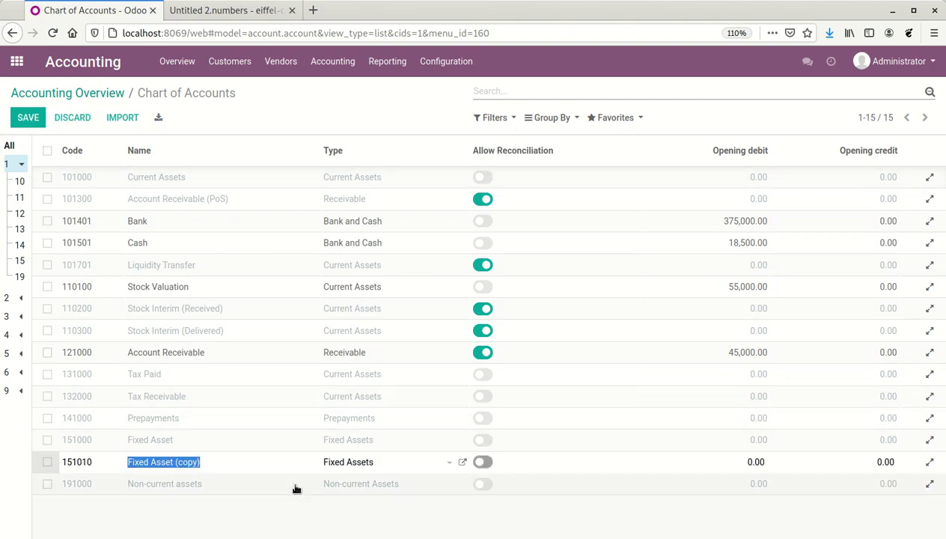
pyautogui.write('Land & Build')
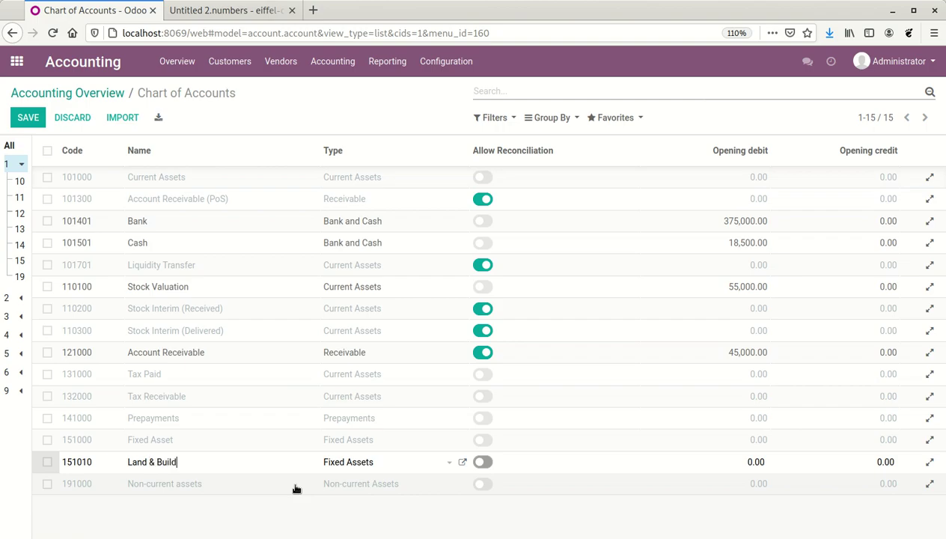
pyautogui.write('ing')
# Enter 595000 as the opening debit of the Land & Building account and save the row
pyautogui.press('Tab')
pyautogui.press('Tab')
pyautogui.press('Tab')
pyautogui.write('595000')
pyautogui.click(701, 523)
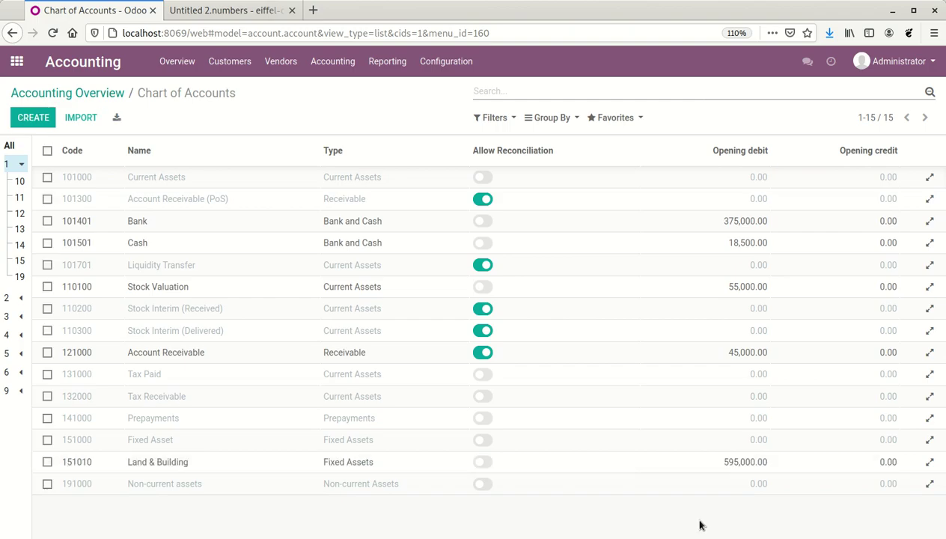
# Copy the Computers and Laptops amount from the balance sheet, then duplicate the Land & Building account and rename the copy Computers and Laptops
pyautogui.click(255, 20)
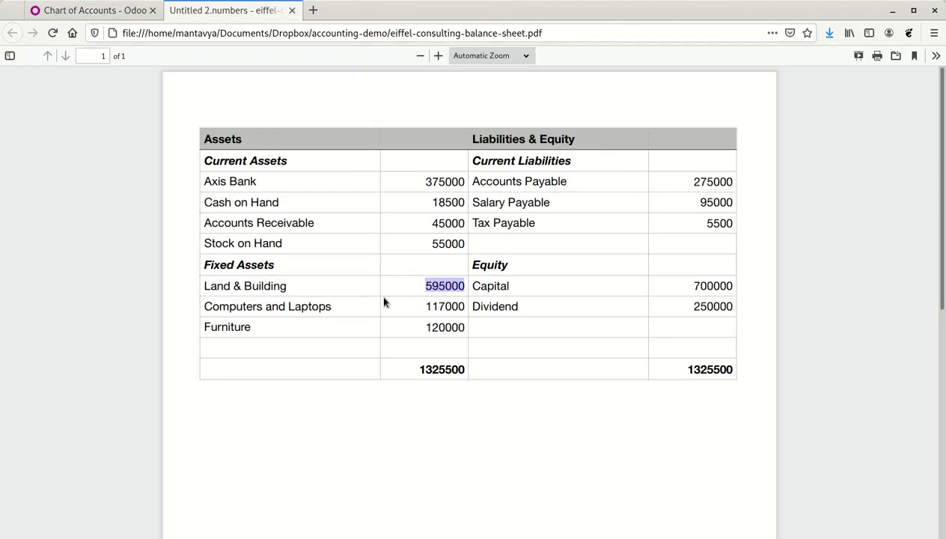
pyautogui.doubleClick(442, 310)
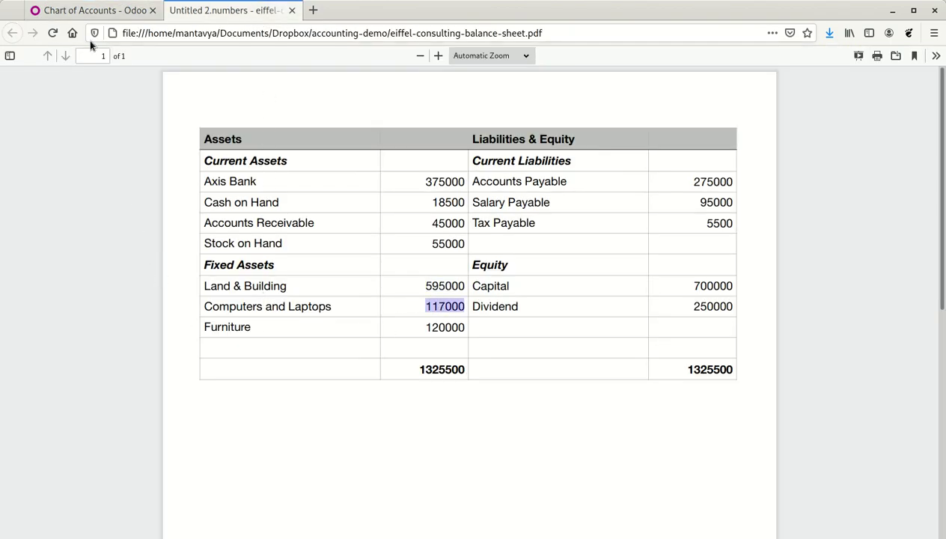
pyautogui.click(86, 10)
pyautogui.click(47, 462)
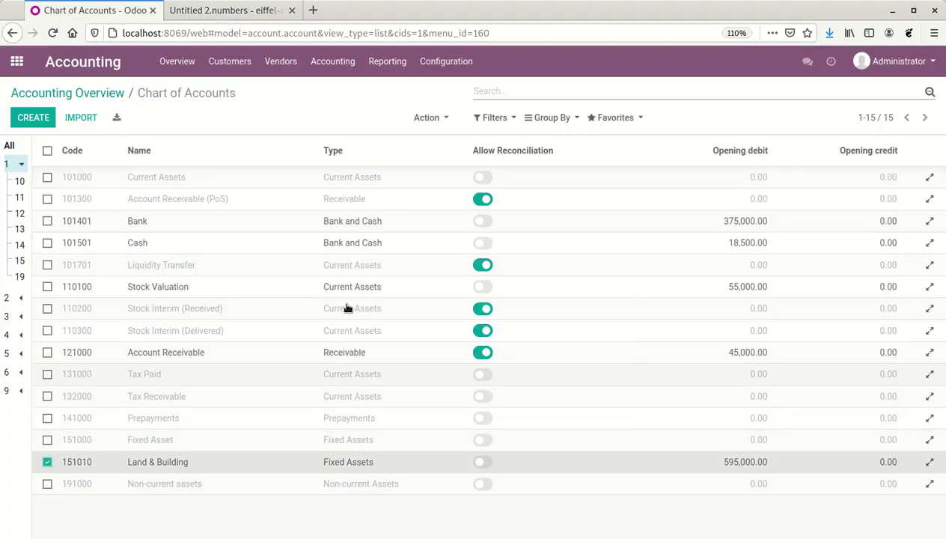
pyautogui.click(427, 118)
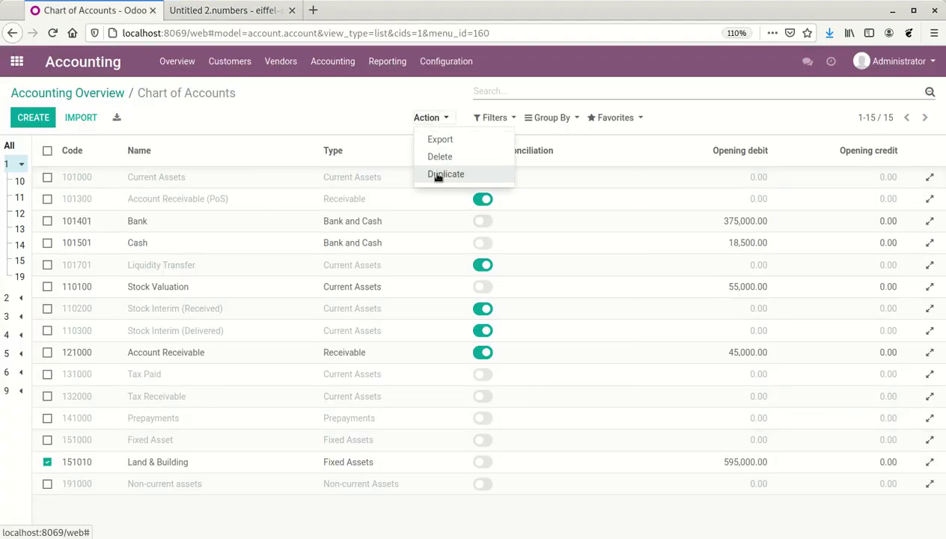
pyautogui.click(437, 174)
pyautogui.click(192, 484)
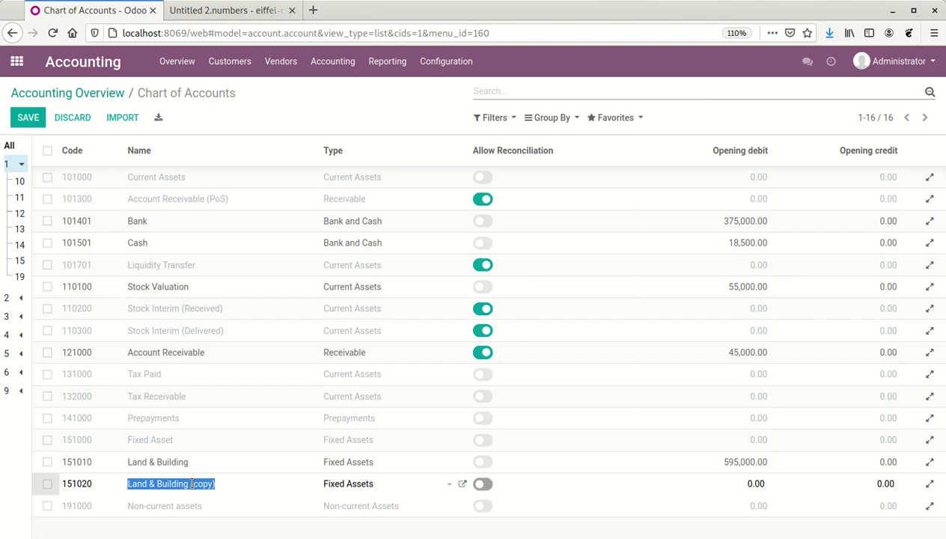
pyautogui.write('Computers a')
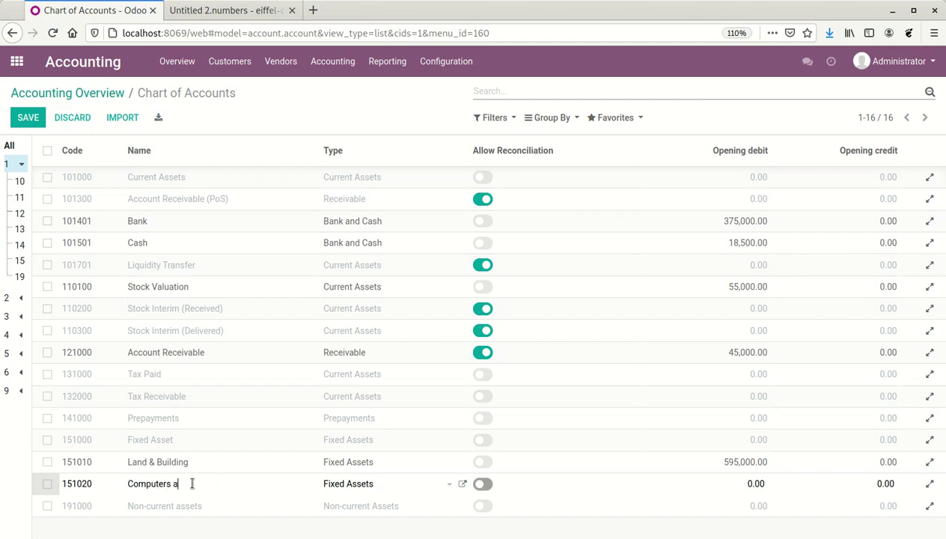
pyautogui.write('nd Laptops')
# Enter 117000 as the opening debit of the Computers and Laptops account and save the row
pyautogui.press('Tab')
pyautogui.press('Tab')
pyautogui.press('Tab')
pyautogui.write('117000')
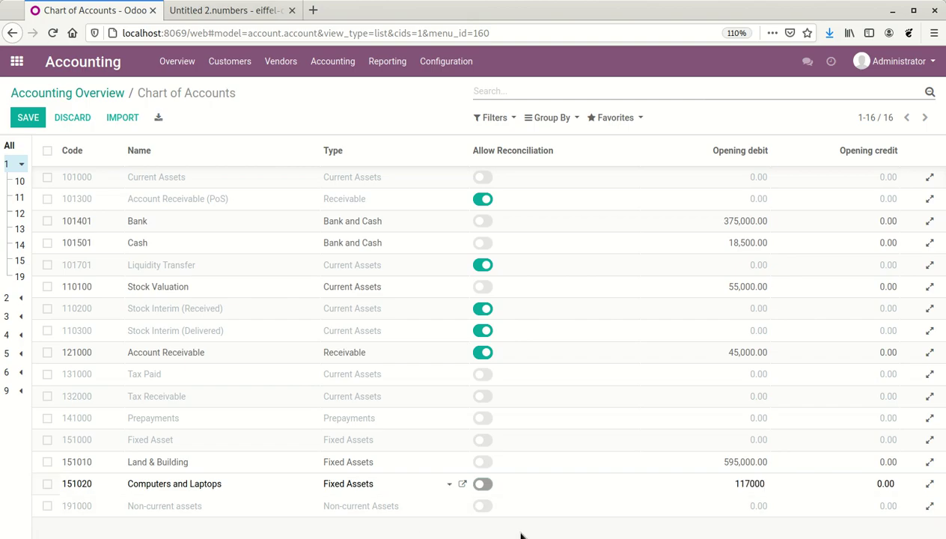
pyautogui.click(521, 536)
# Copy the Furniture amount from the balance sheet, then duplicate the Computers and Laptops account and rename the copy Furniture
pyautogui.click(255, 12)
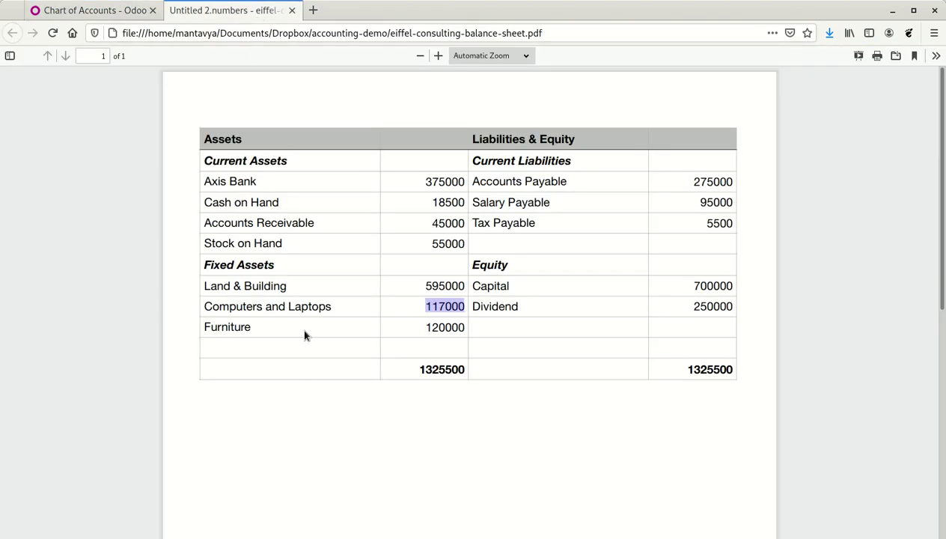
pyautogui.doubleClick(434, 327)
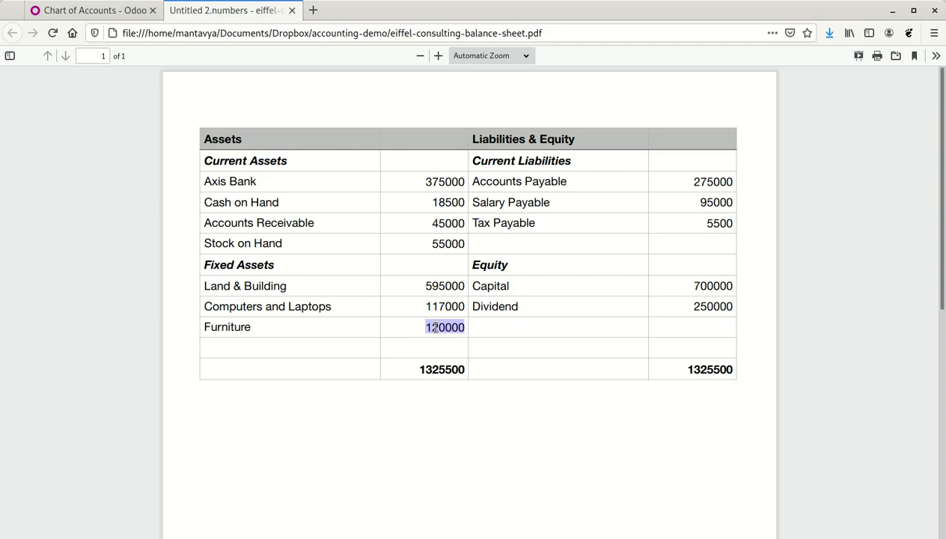
pyautogui.click(114, 8)
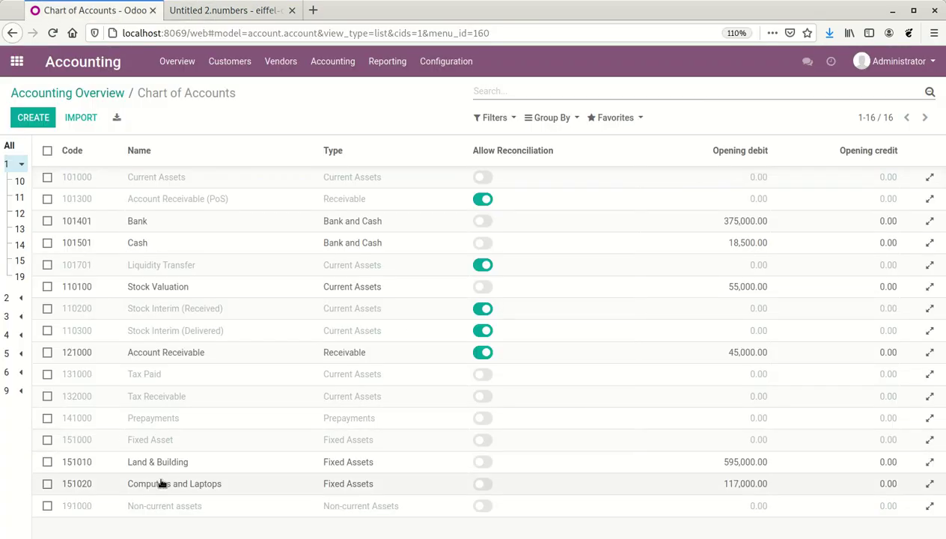
pyautogui.click(47, 484)
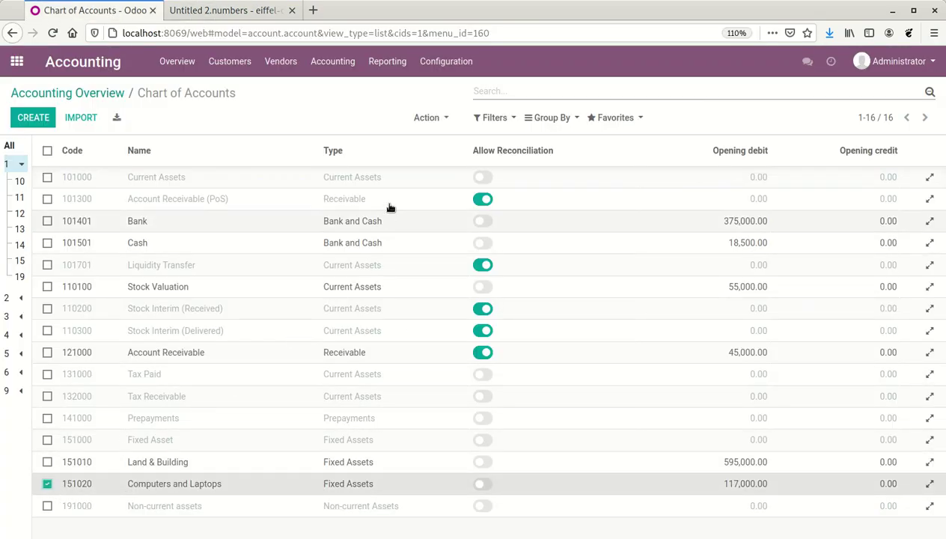
pyautogui.click(432, 119)
pyautogui.click(446, 173)
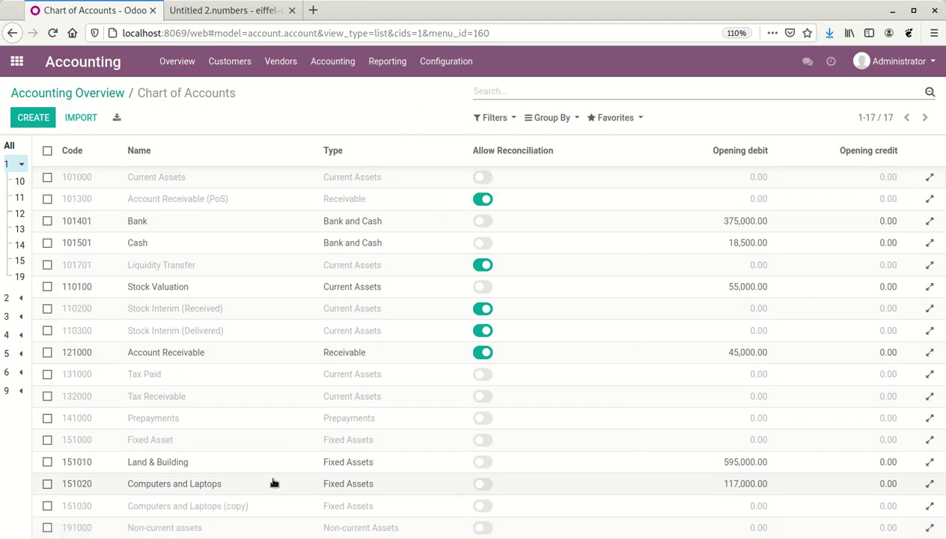
pyautogui.click(246, 501)
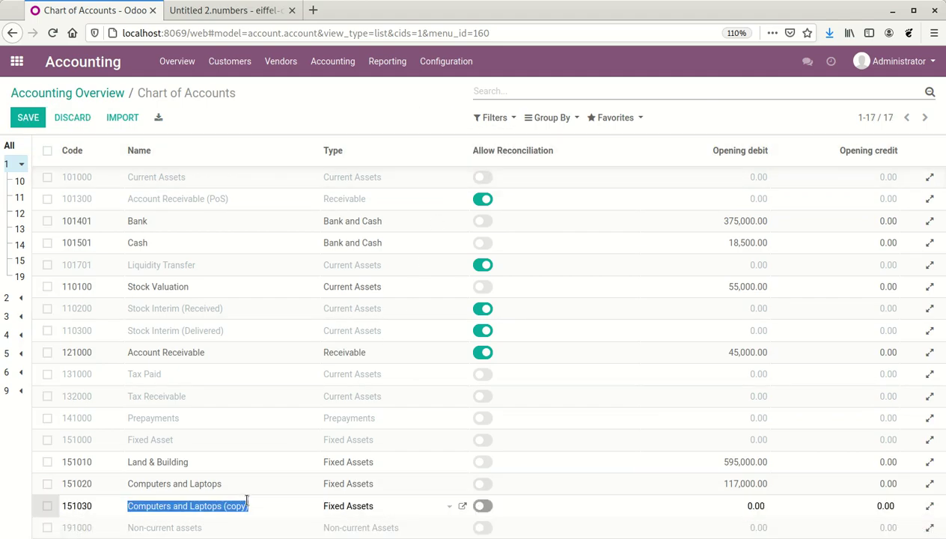
pyautogui.write('Furniture')
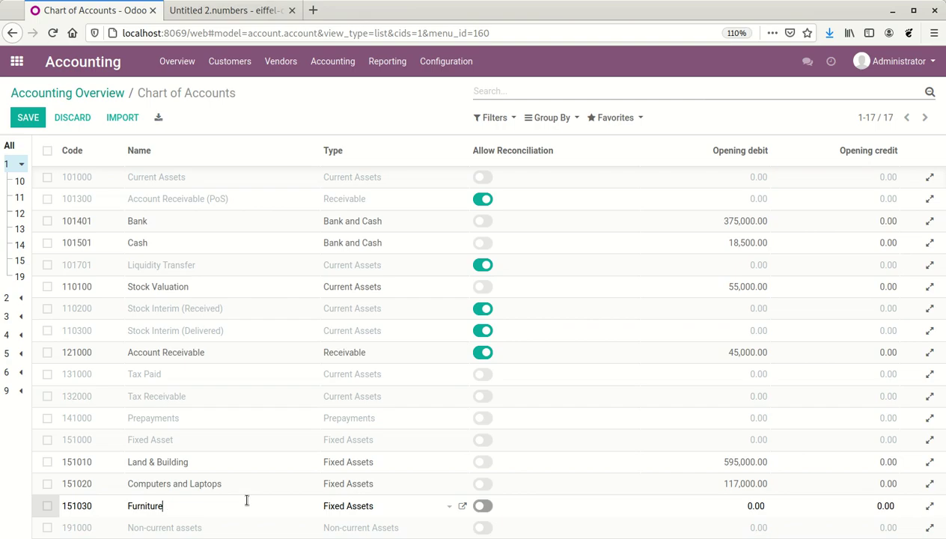
# Set the Furniture account's opening debit to 120000 and save it
pyautogui.click(722, 503)
pyautogui.write('120000')
pyautogui.click(30, 121)
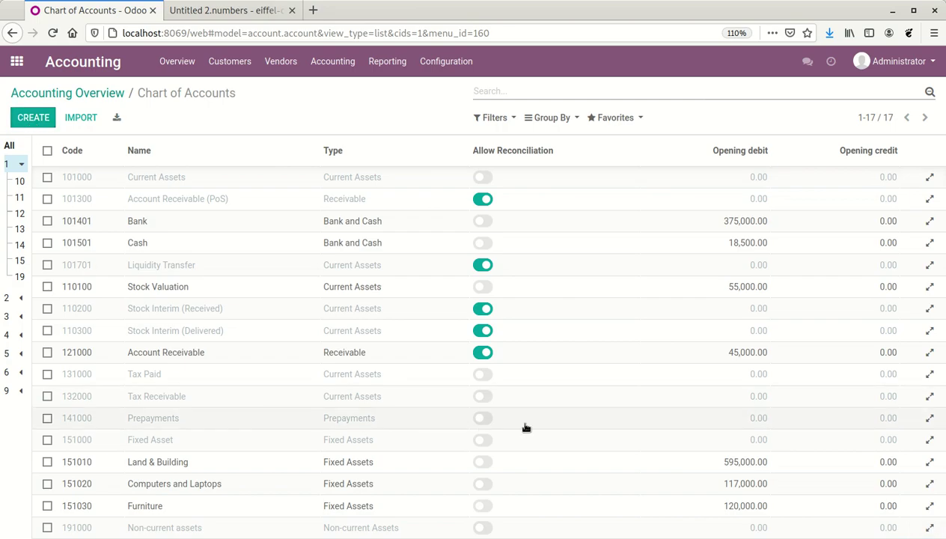
# Copy the Accounts Payable amount, 275000, from the balance sheet into the opening credit of Account Payable 211000 in account group 2
pyautogui.click(268, 12)
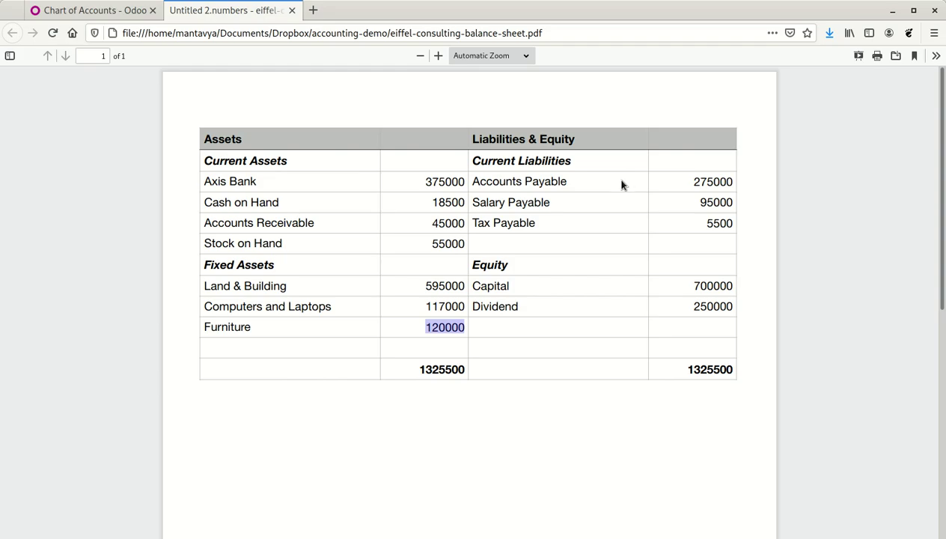
pyautogui.doubleClick(707, 182)
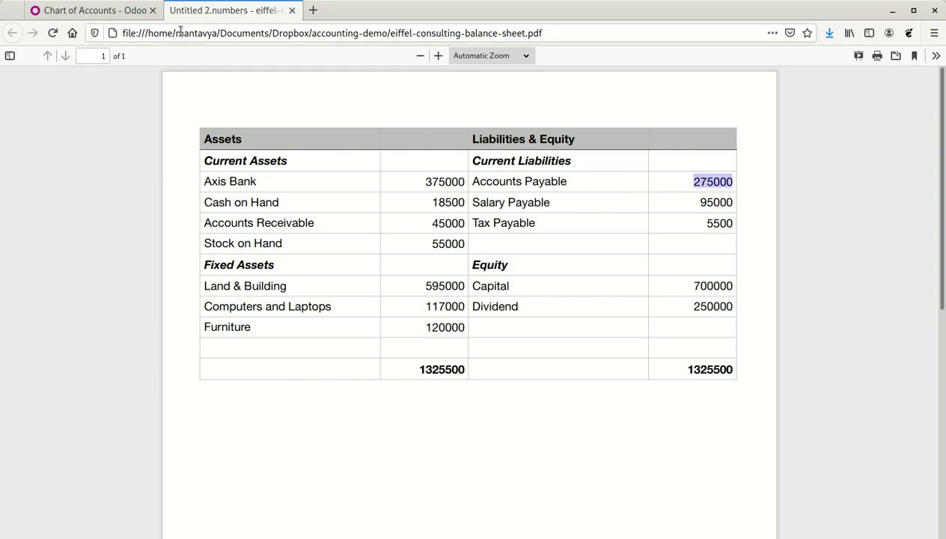
pyautogui.click(90, 11)
pyautogui.click(20, 164)
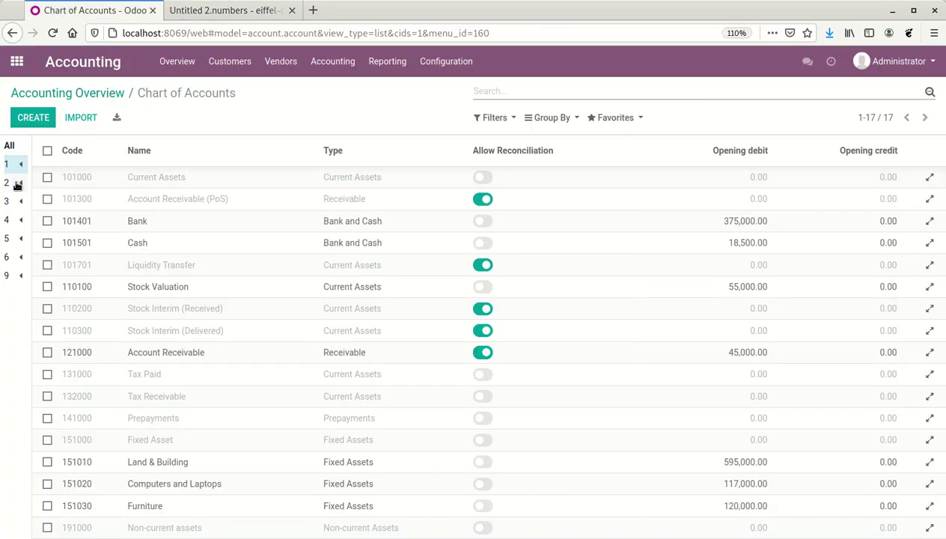
pyautogui.click(19, 184)
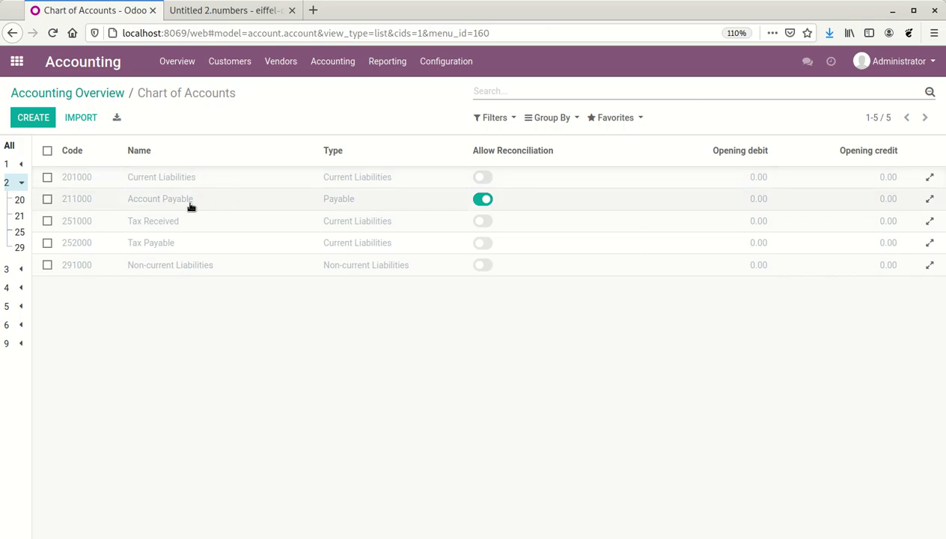
pyautogui.click(864, 201)
pyautogui.write('275000')
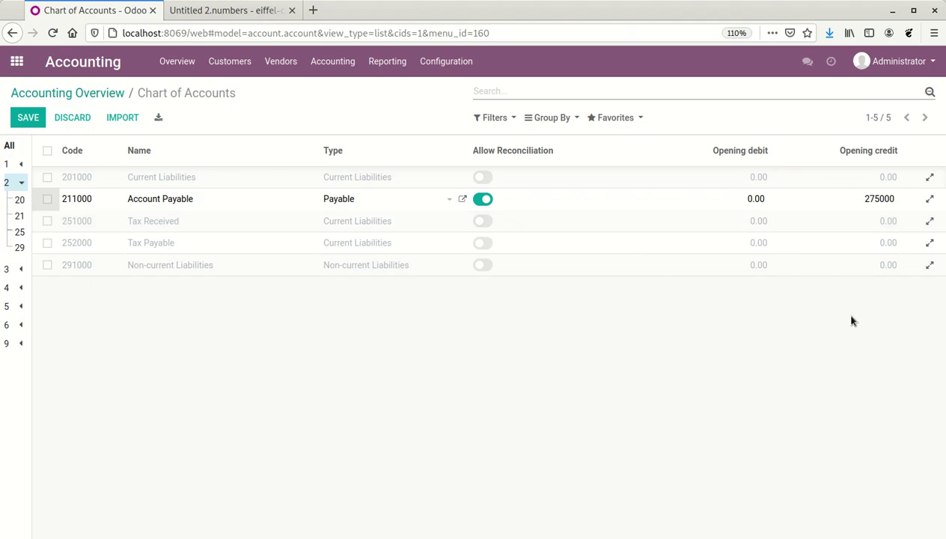
pyautogui.click(850, 319)
# Copy the Salary Payable amount, 95000, from the balance sheet PDF and return to the chart of accounts
pyautogui.click(244, 20)
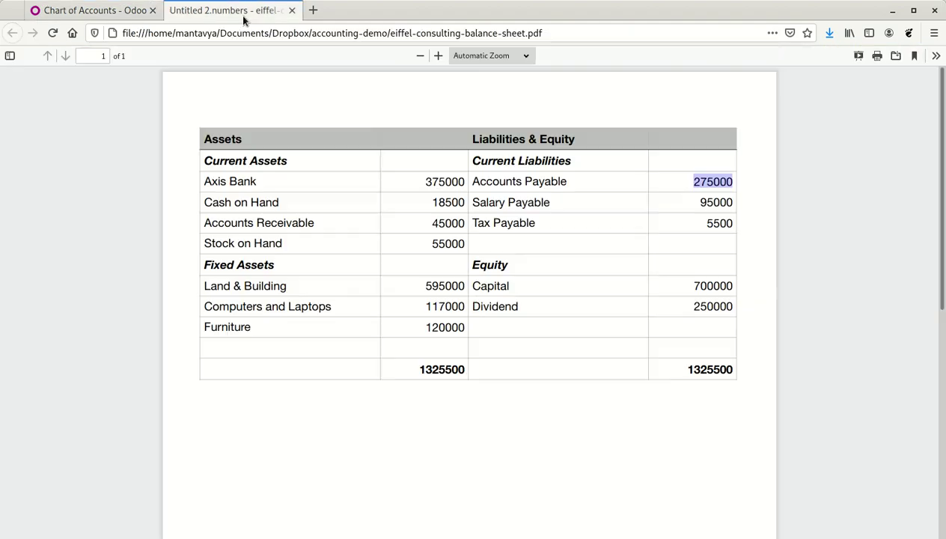
pyautogui.doubleClick(713, 202)
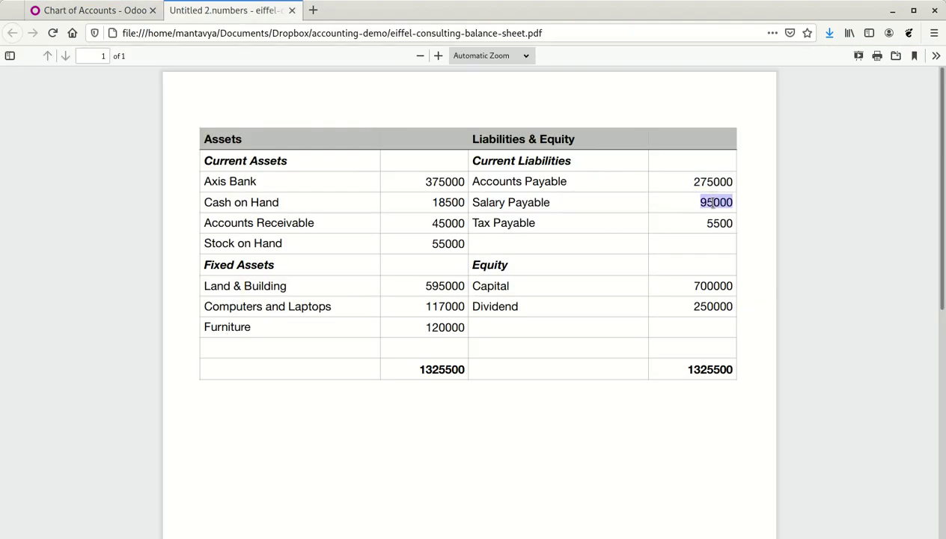
pyautogui.click(112, 10)
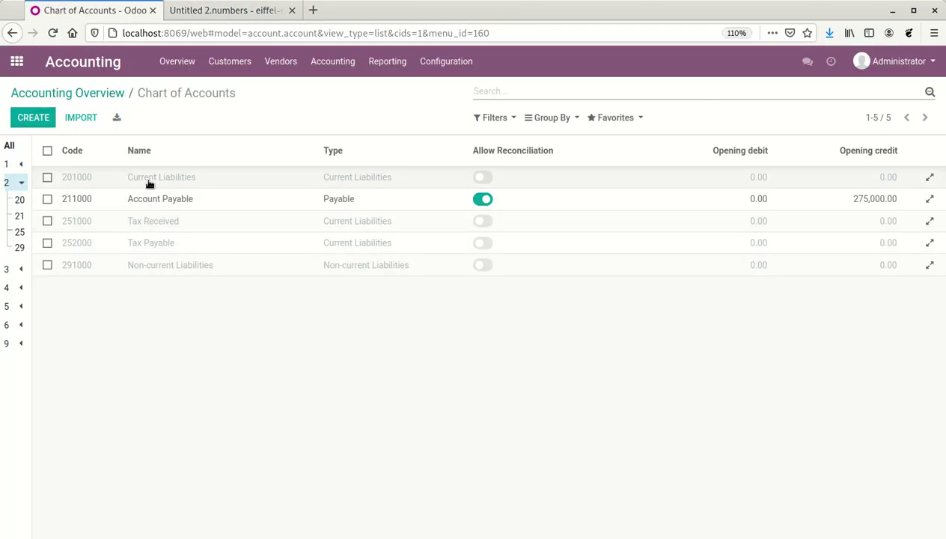
# Duplicate the Tax Payable account 252000 and rename the copy Salary Payable
pyautogui.click(48, 200)
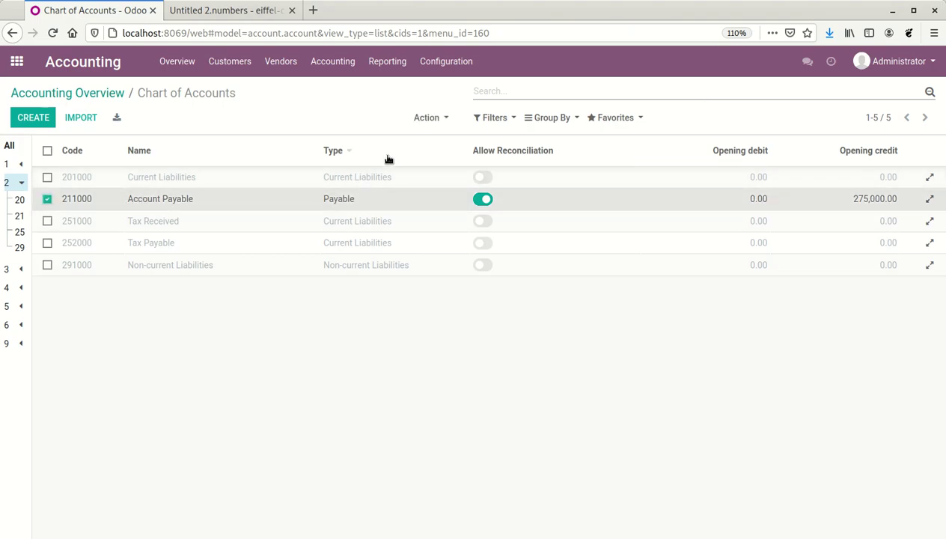
pyautogui.click(47, 198)
pyautogui.click(47, 242)
pyautogui.click(445, 120)
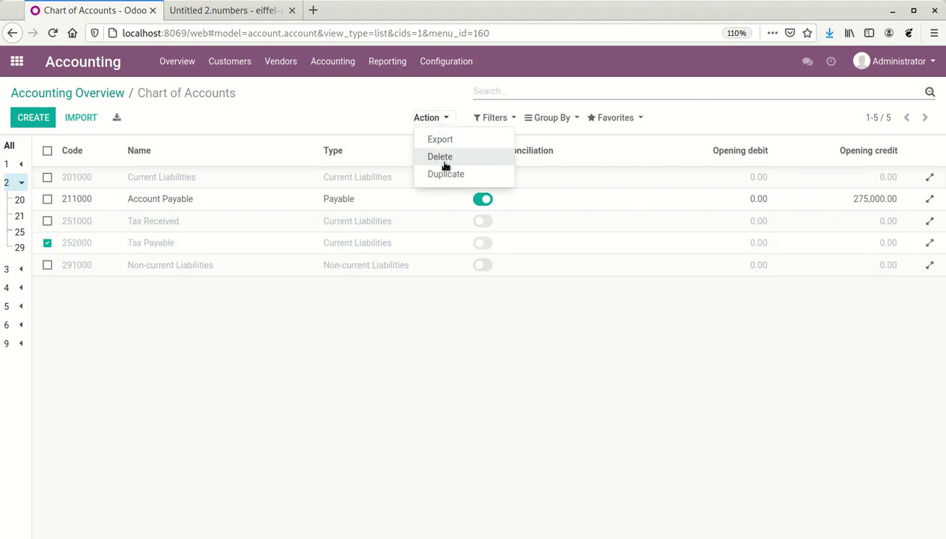
pyautogui.click(442, 176)
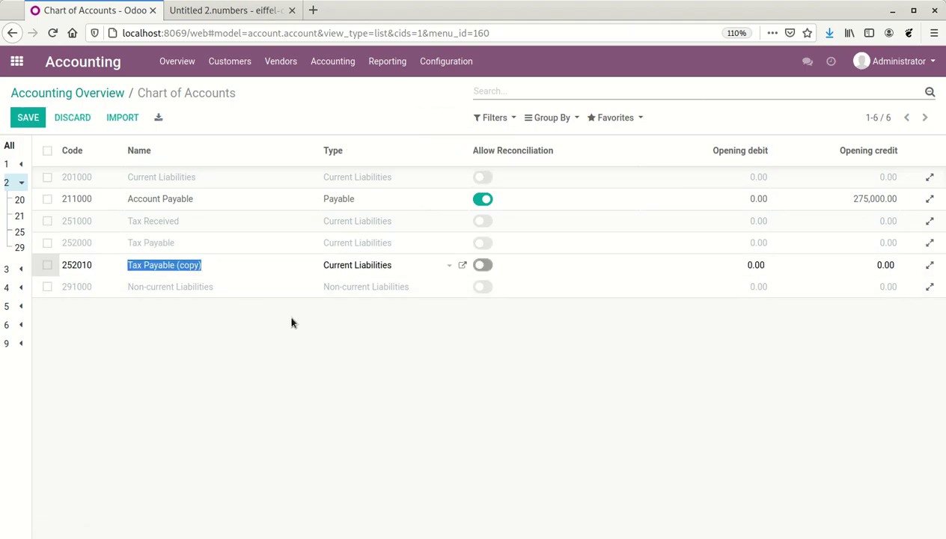
pyautogui.write('Salary')
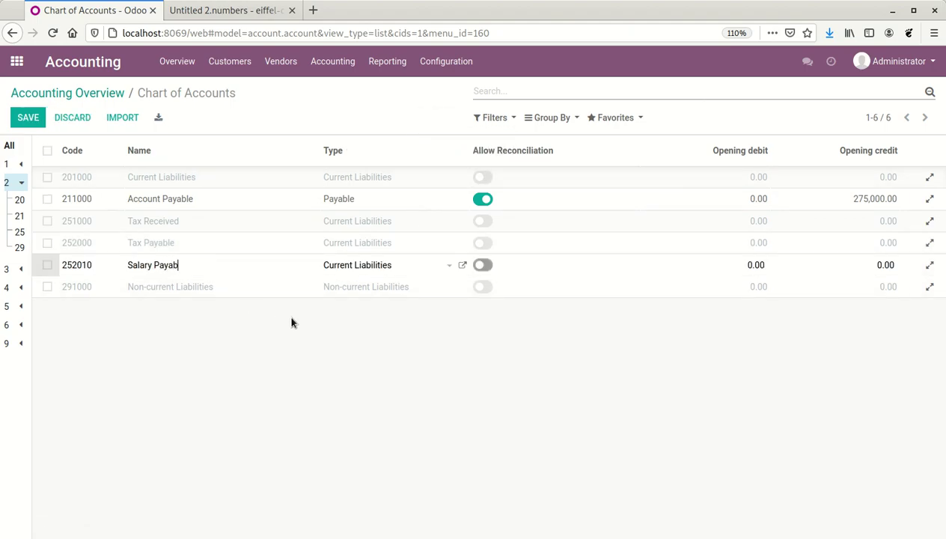
# Set the Salary Payable account's opening credit to 95000 and save the row
pyautogui.click(859, 265)
pyautogui.write('95000')
pyautogui.click(622, 421)
# Copy the Tax Payable amount, 5500, from the balance sheet into the opening credit of Tax Payable 252000 and save it
pyautogui.click(244, 12)
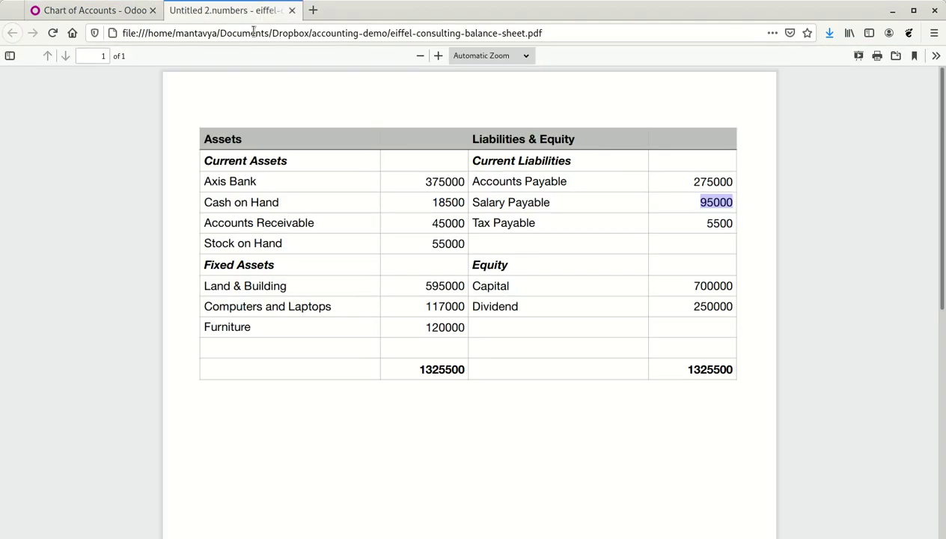
pyautogui.doubleClick(709, 223)
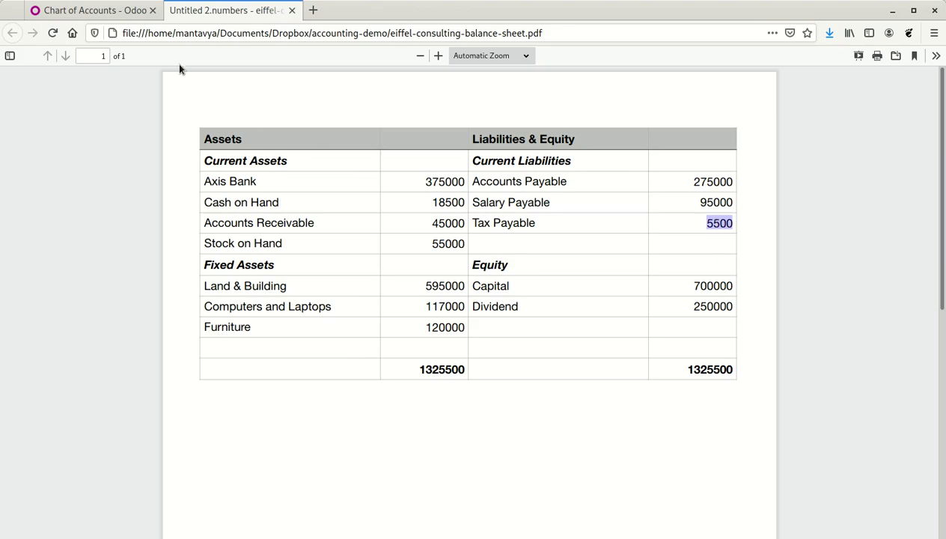
pyautogui.click(133, 15)
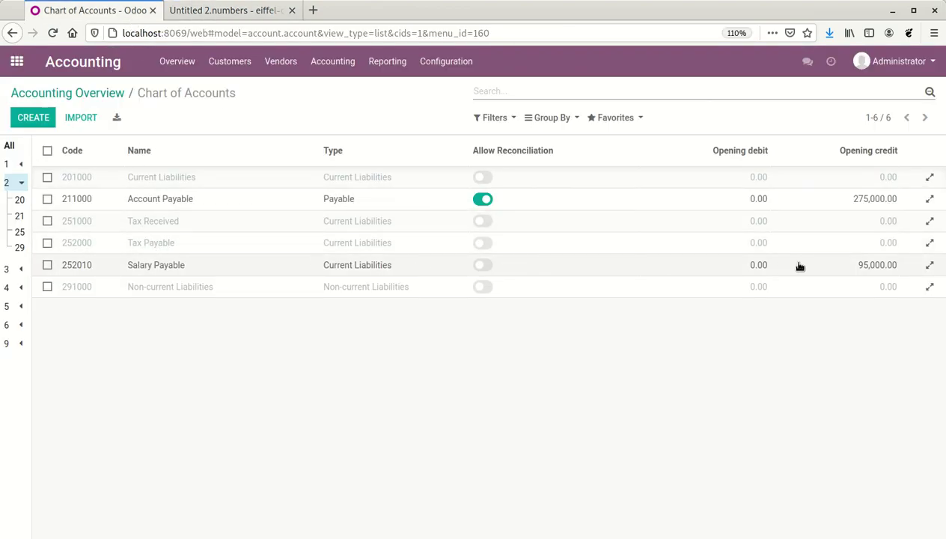
pyautogui.click(864, 245)
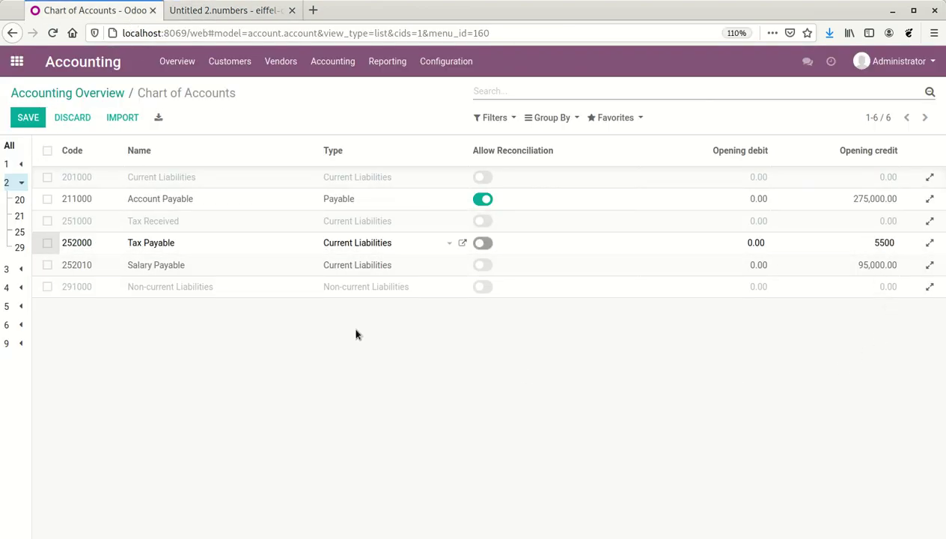
pyautogui.click(817, 303)
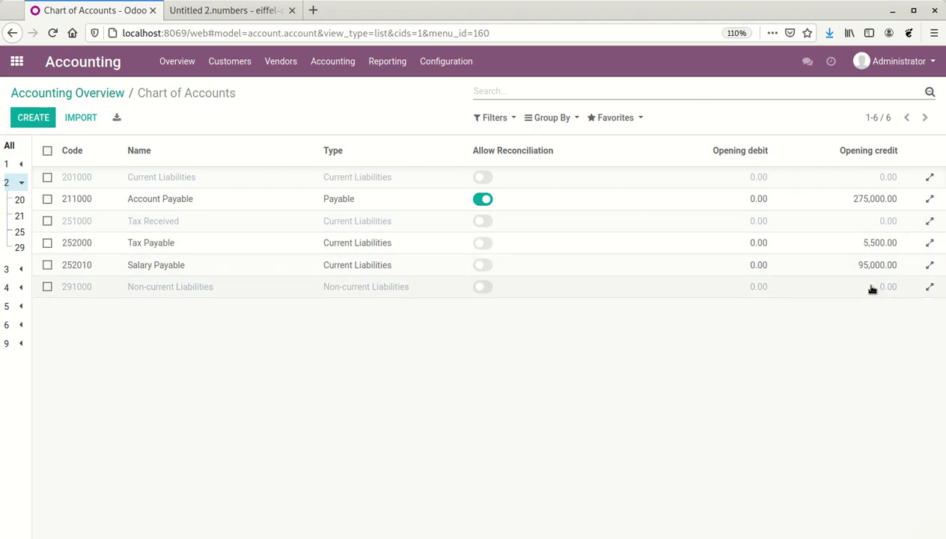
# Copy the Capital amount, 700000, from the balance sheet into the opening credit of Capital 301000 in account group 3 and save it
pyautogui.click(228, 15)
pyautogui.doubleClick(700, 286)
pyautogui.hotkey('ctrl', 'c')
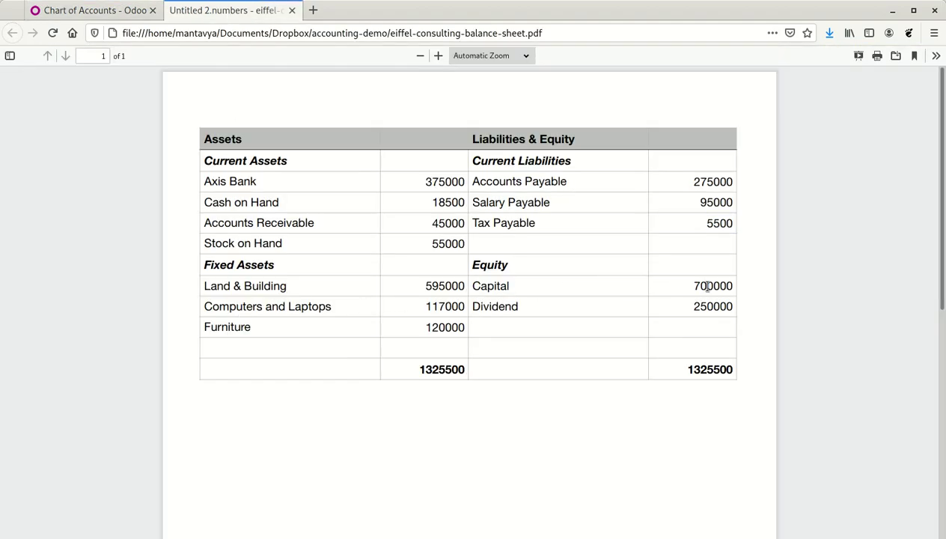
pyautogui.click(112, 10)
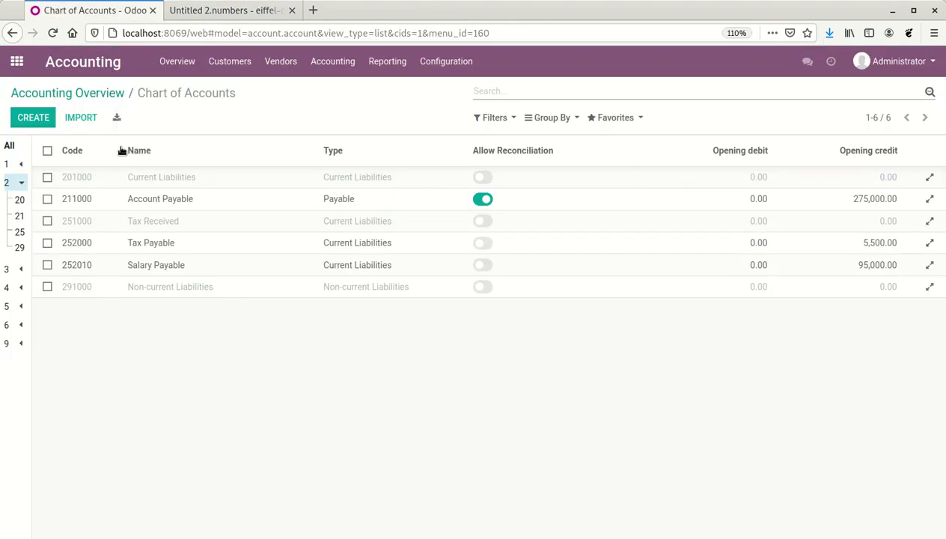
pyautogui.click(7, 185)
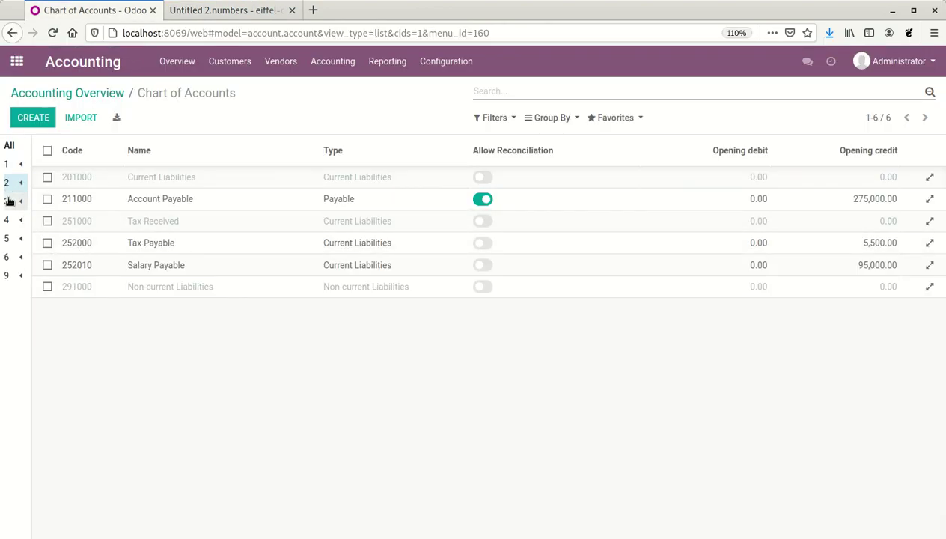
pyautogui.click(9, 200)
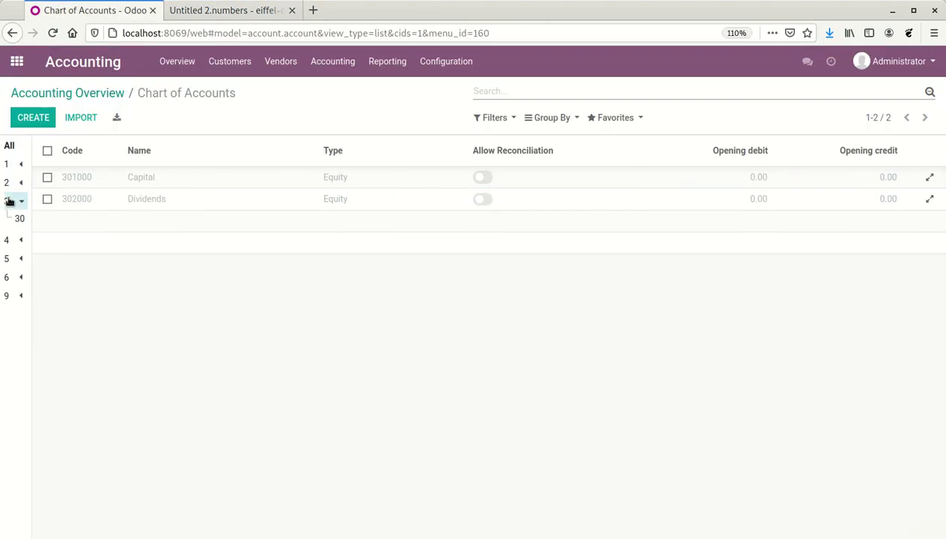
pyautogui.click(854, 181)
pyautogui.hotkey('ctrl', 'v')
pyautogui.click(451, 324)
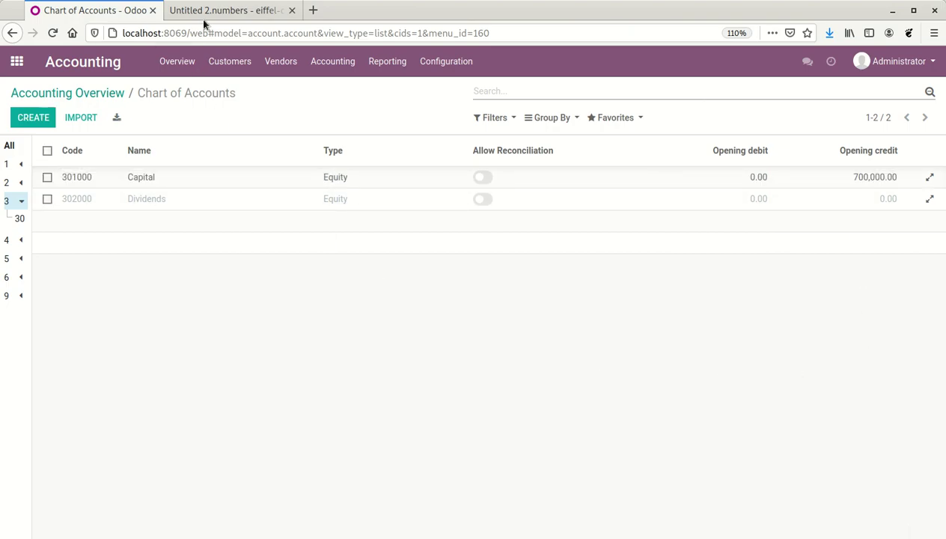
# Copy the Dividend amount, 250000, from the balance sheet into the opening credit of Dividends 302000 and save it
pyautogui.click(203, 12)
pyautogui.click(735, 311)
pyautogui.doubleClick(722, 307)
pyautogui.hotkey('ctrl', 'c')
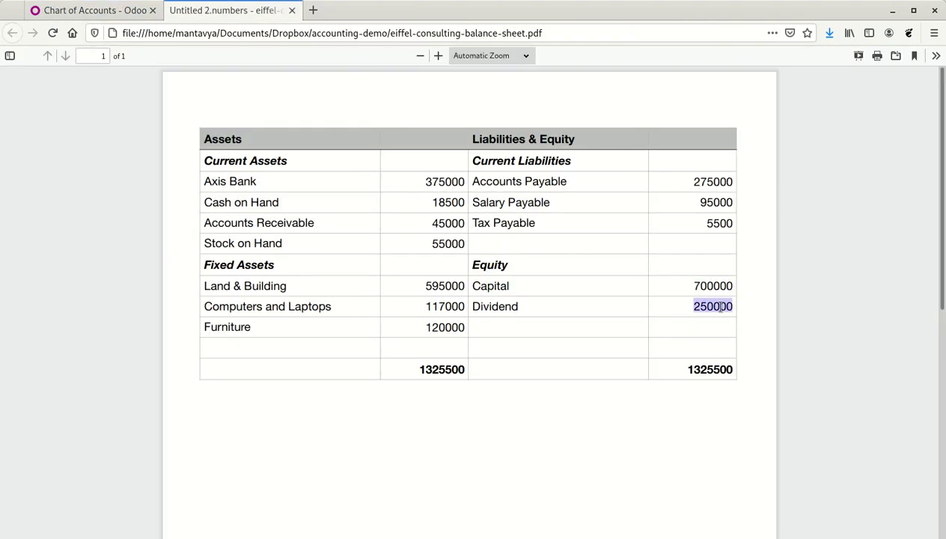
pyautogui.click(139, 11)
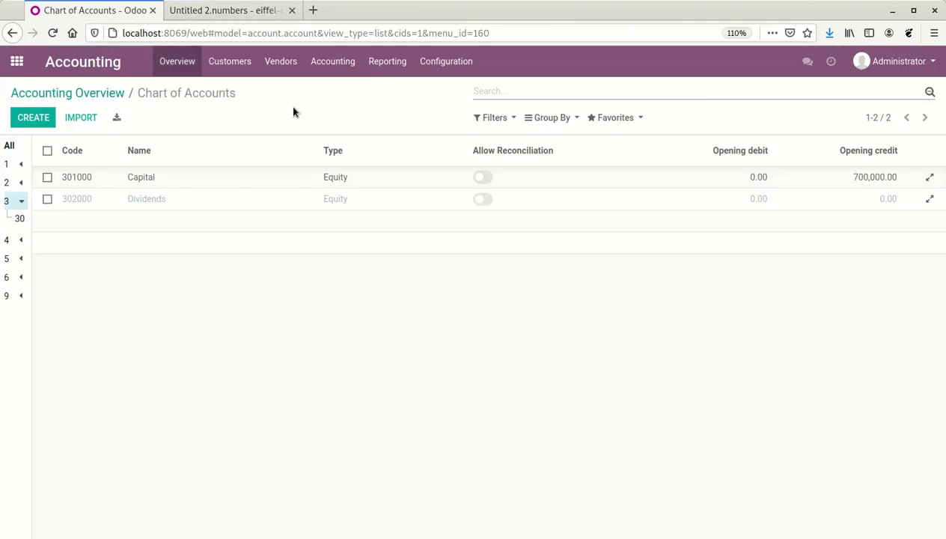
pyautogui.click(859, 199)
pyautogui.hotkey('ctrl', 'v')
pyautogui.click(886, 366)
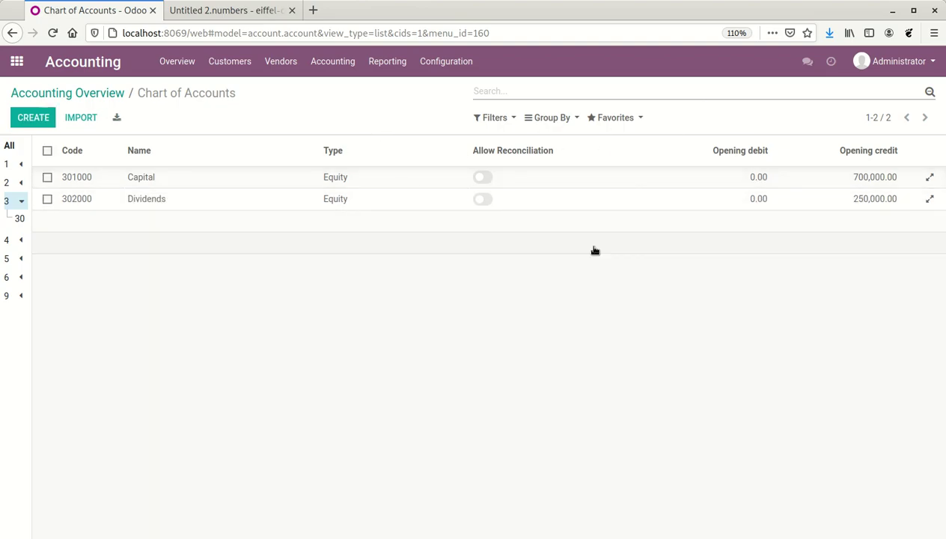
# Leave the chart of accounts, open the Balance Sheet report and review its assets, liabilities and equity sections
pyautogui.click(113, 94)
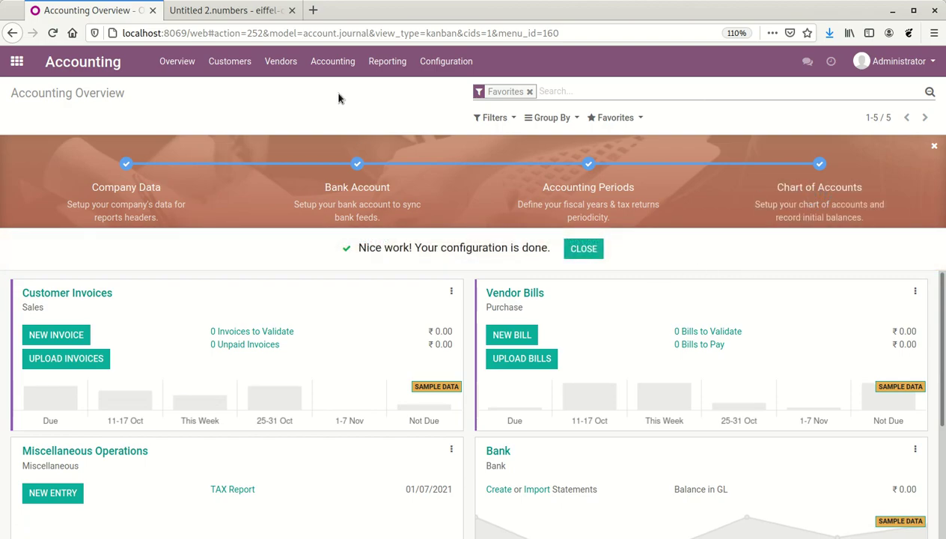
pyautogui.click(377, 63)
pyautogui.click(395, 127)
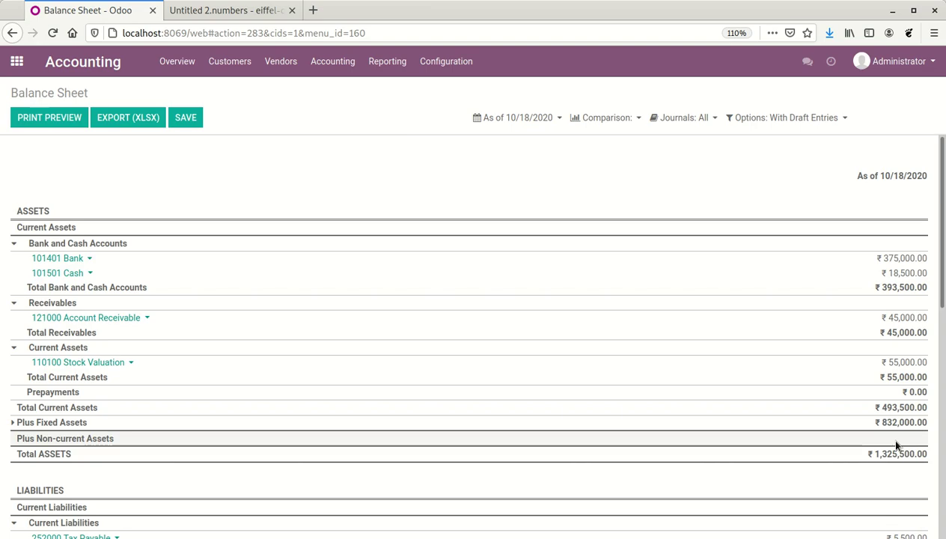
pyautogui.scroll(-6, 896, 445)
# View the Balance Sheet report with posted entries only, and restore the option that includes draft entries
pyautogui.click(815, 120)
pyautogui.click(785, 143)
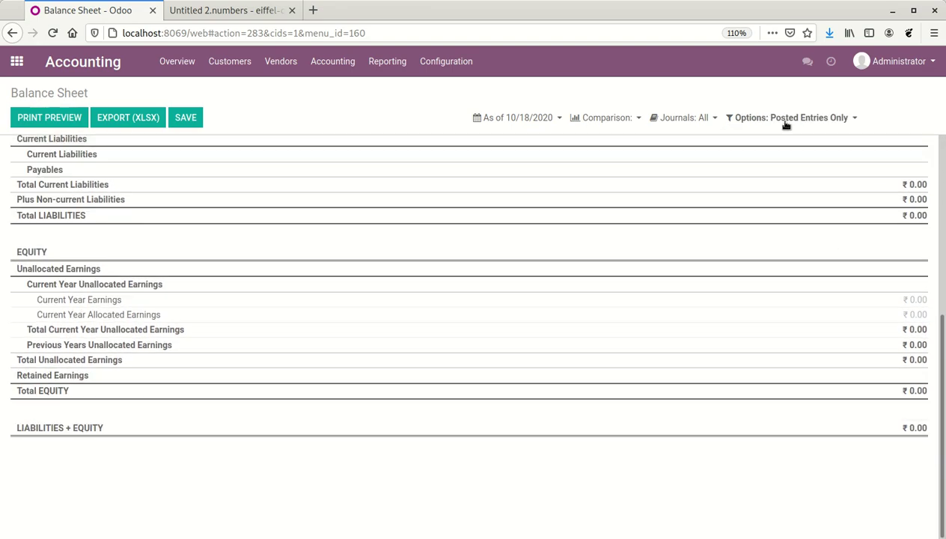
pyautogui.click(848, 117)
pyautogui.click(748, 137)
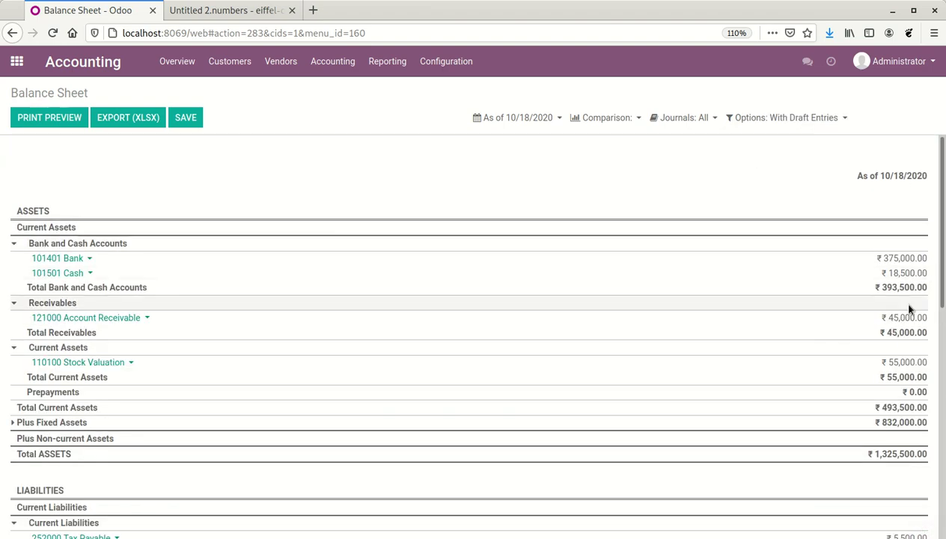
# Compare the report's Total Assets and Liabilities + Equity figures with the totals in the balance sheet PDF
pyautogui.moveTo(873, 454); pyautogui.dragTo(925, 455)
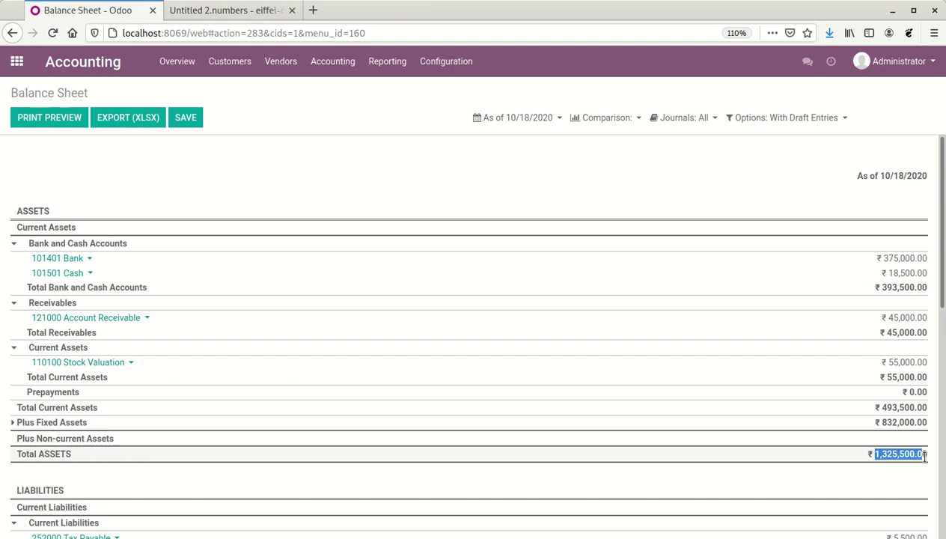
pyautogui.click(264, 11)
pyautogui.moveTo(419, 370); pyautogui.dragTo(464, 369)
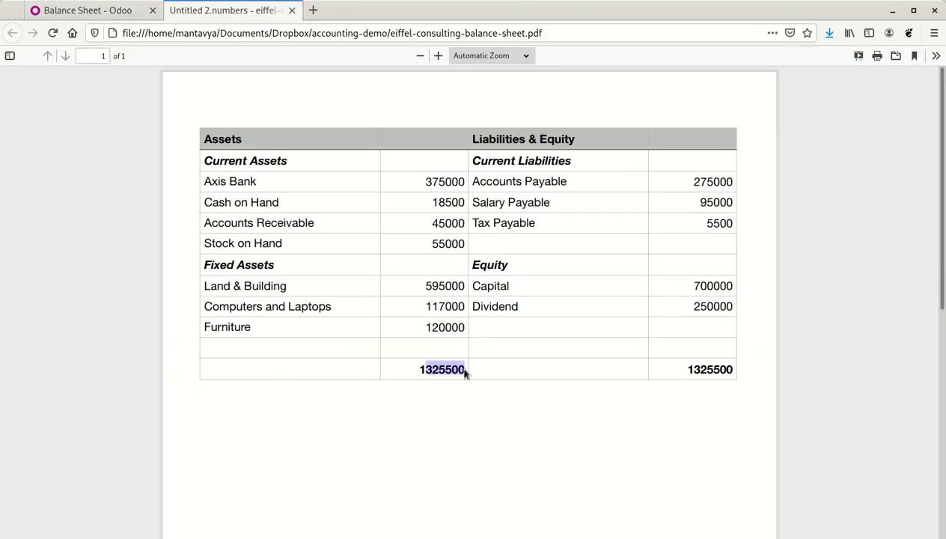
pyautogui.click(123, 11)
pyautogui.scroll(-7, 815, 401)
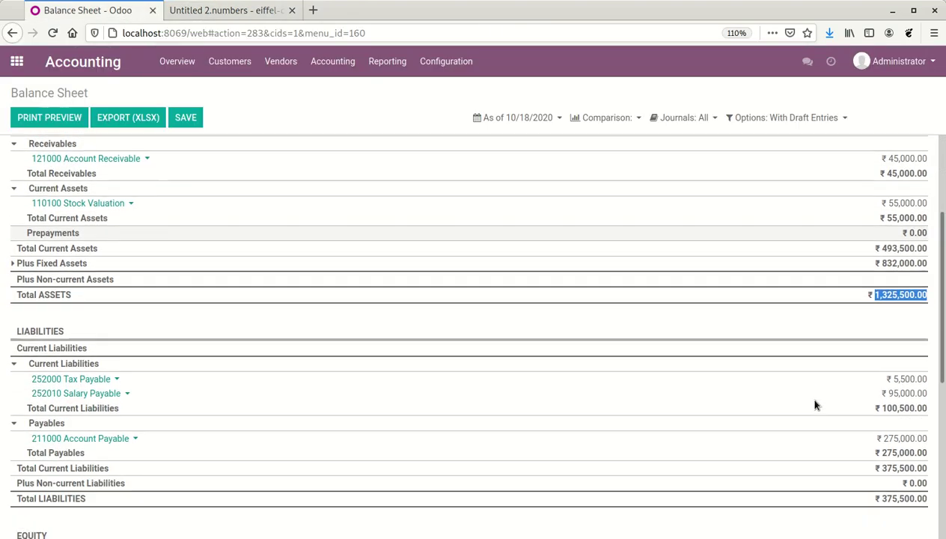
pyautogui.moveTo(873, 428); pyautogui.dragTo(928, 431)
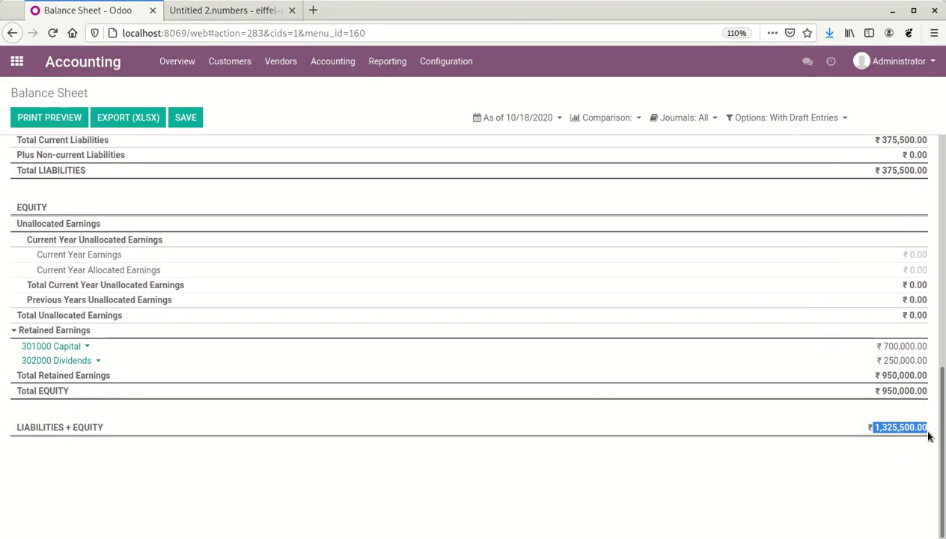
pyautogui.scroll(8, 688, 464)
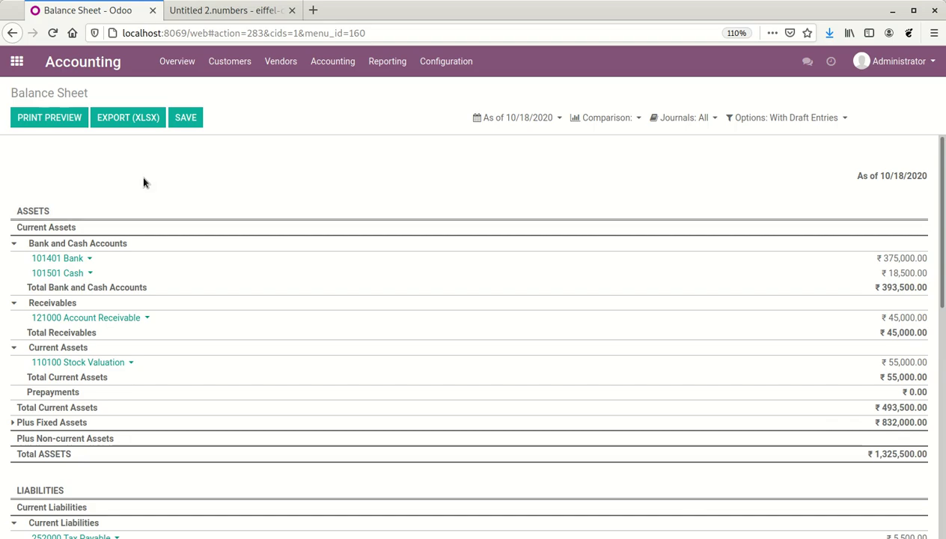
# Open the draft Opening Journal Entry from the journal entries list and switch it to edit mode
pyautogui.click(348, 69)
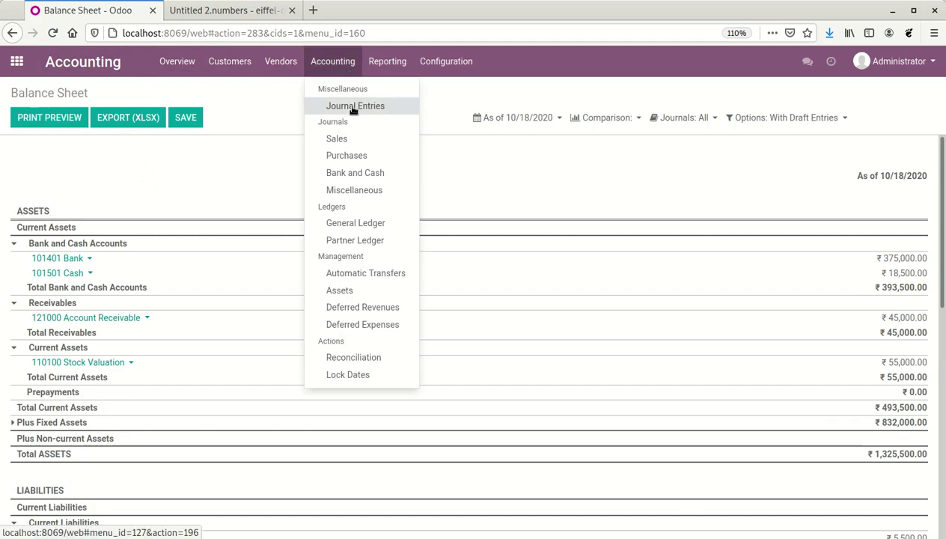
pyautogui.click(347, 103)
pyautogui.click(250, 199)
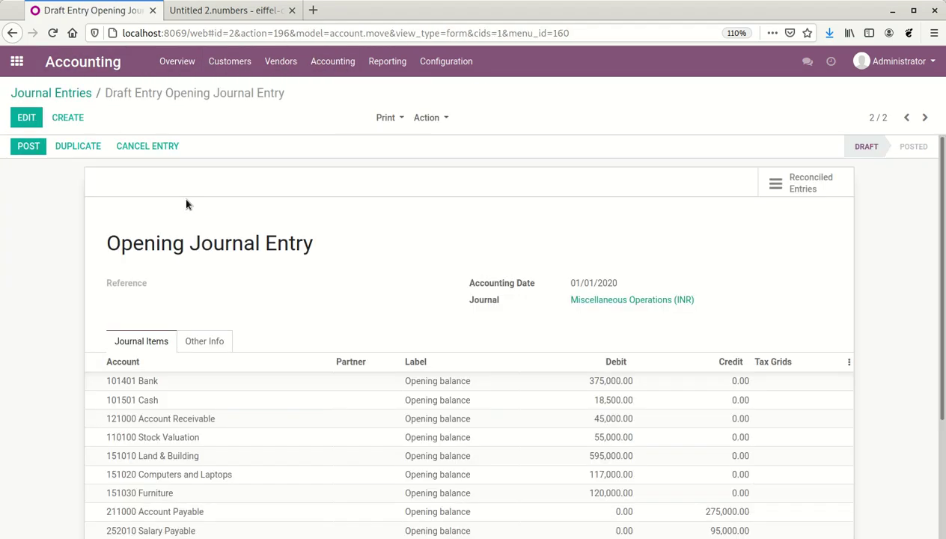
pyautogui.hotkey('alt', 'a')
# Set the debit of the Account Receivable line in the Opening Journal Entry to 25,000
pyautogui.scroll(-5, 542, 355)
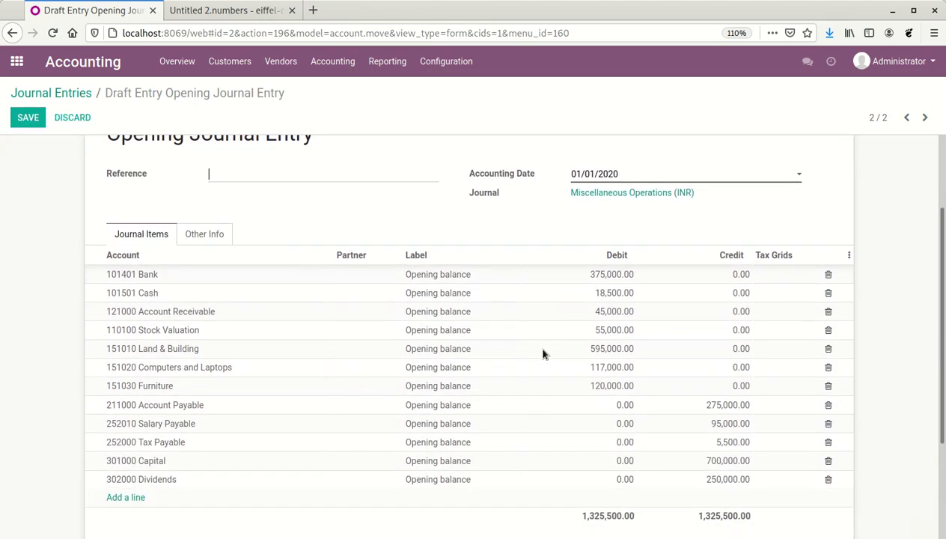
pyautogui.scroll(3, 790, 192)
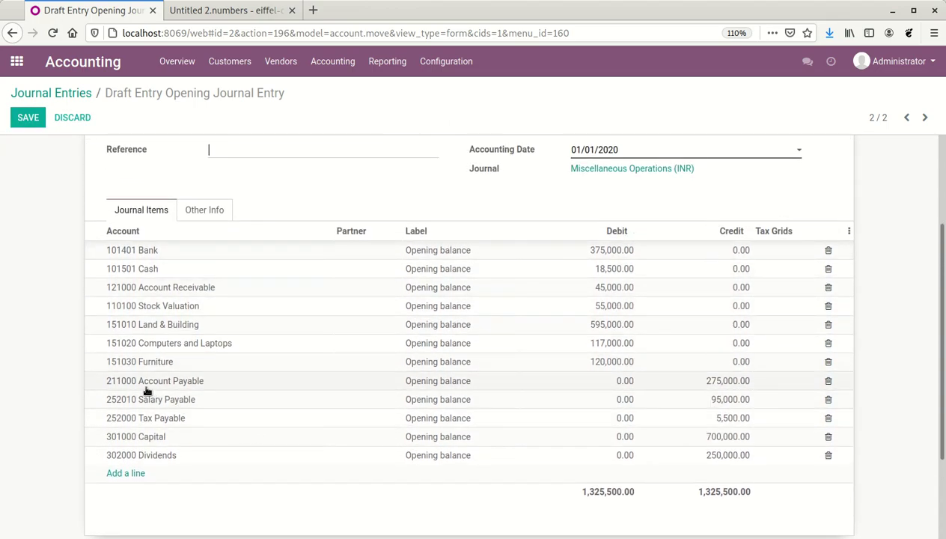
pyautogui.click(678, 383)
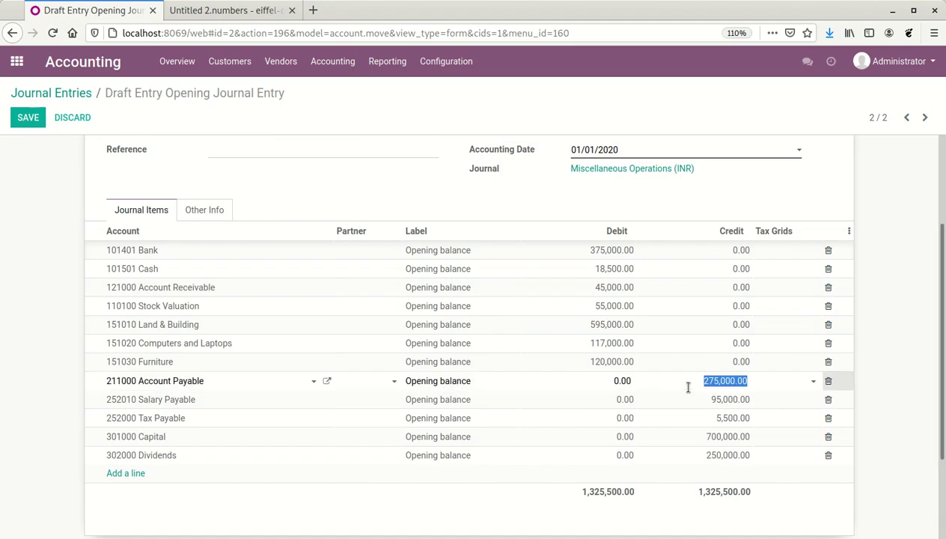
pyautogui.click(177, 290)
pyautogui.doubleClick(612, 289)
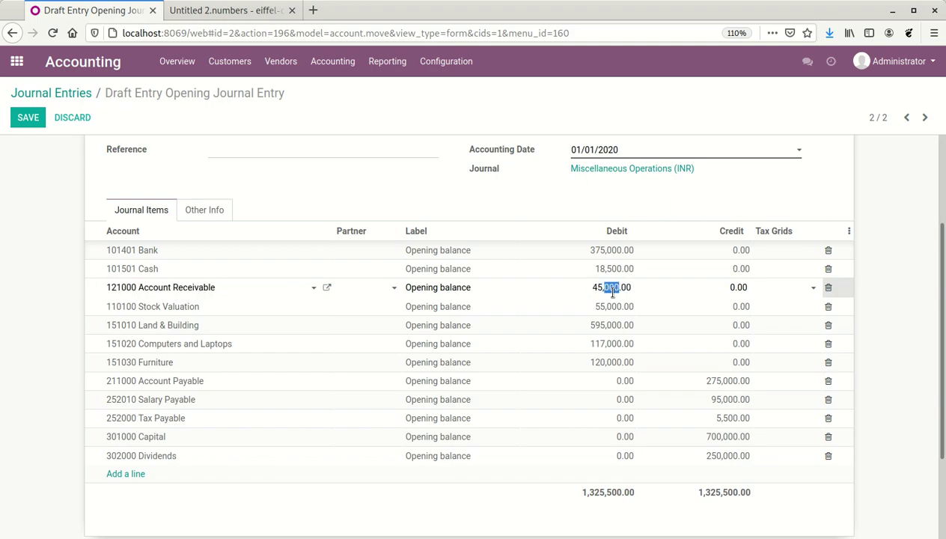
pyautogui.tripleClick(612, 290)
pyautogui.press('Home')
pyautogui.hotkey('shift', 'Right')
pyautogui.press('Return')
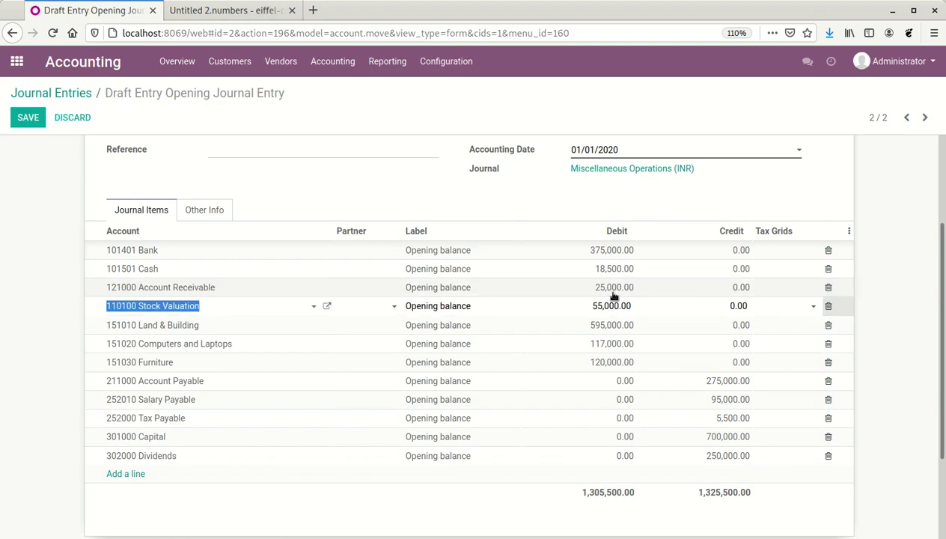
# Add an Account Receivable journal item with a 20,000 debit and create China Exports as its partner
pyautogui.click(125, 474)
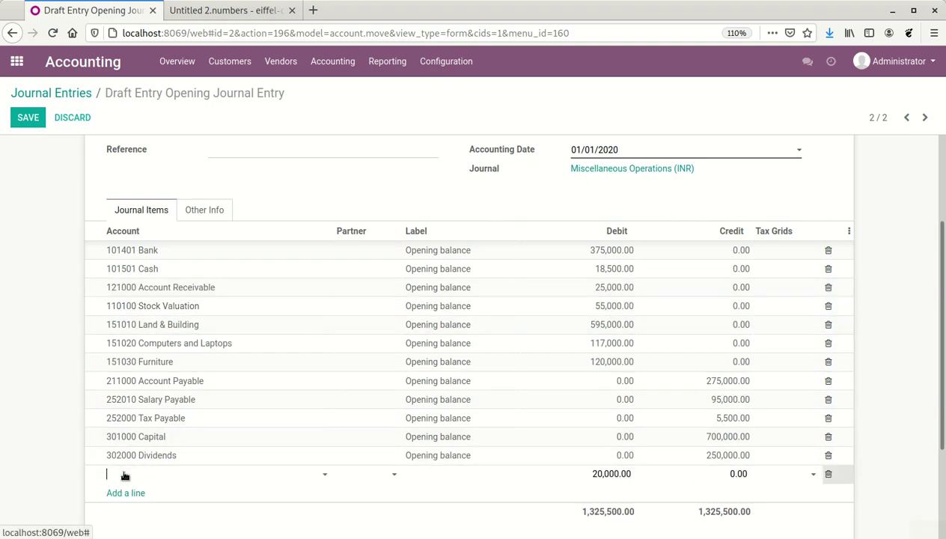
pyautogui.write('Rec')
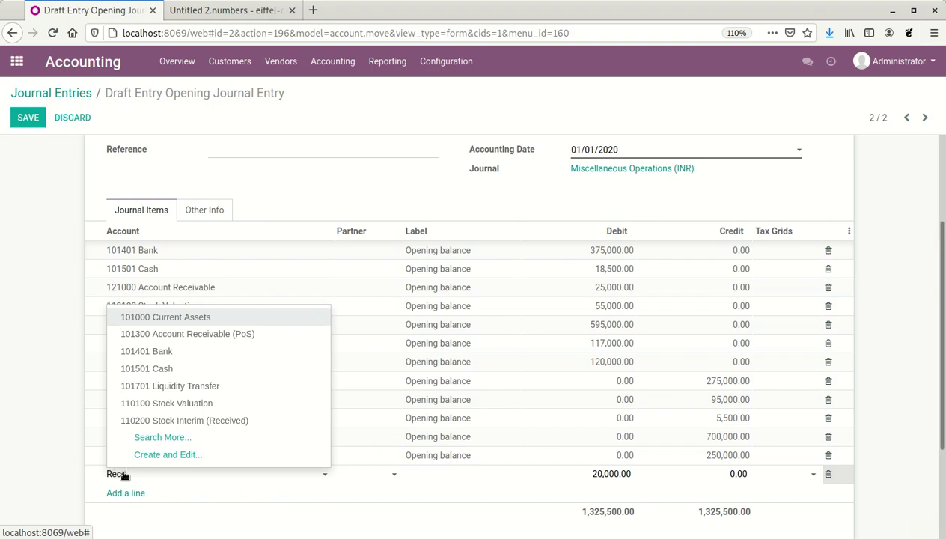
pyautogui.write('ei')
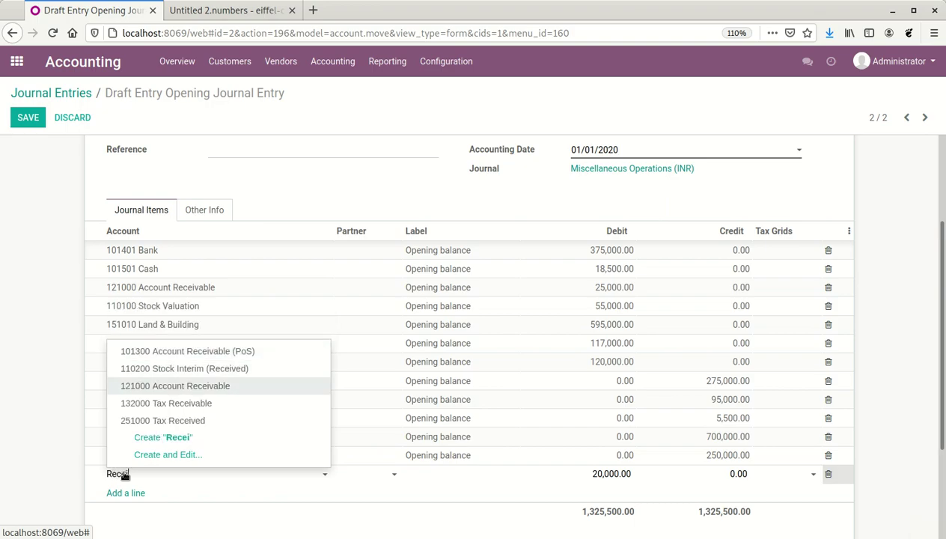
pyautogui.press('Tab')
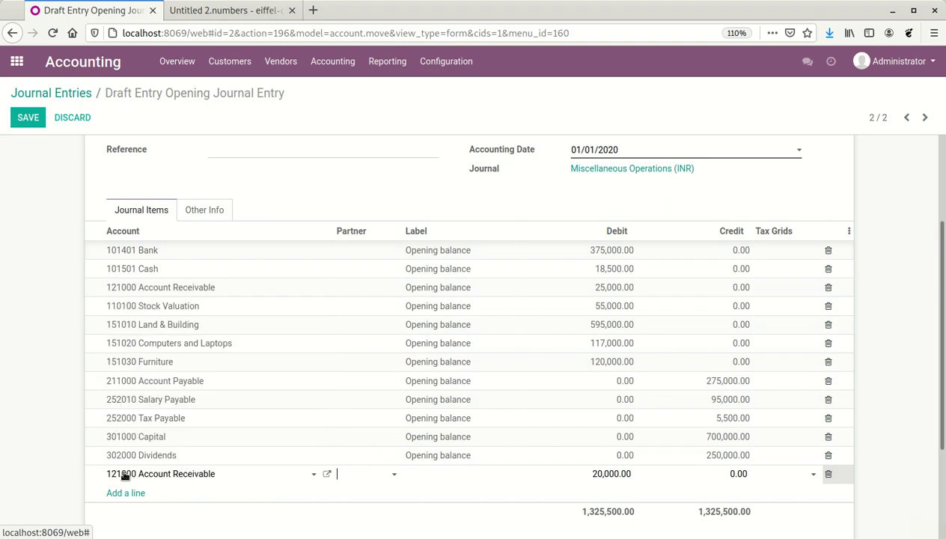
pyautogui.write('China Exports')
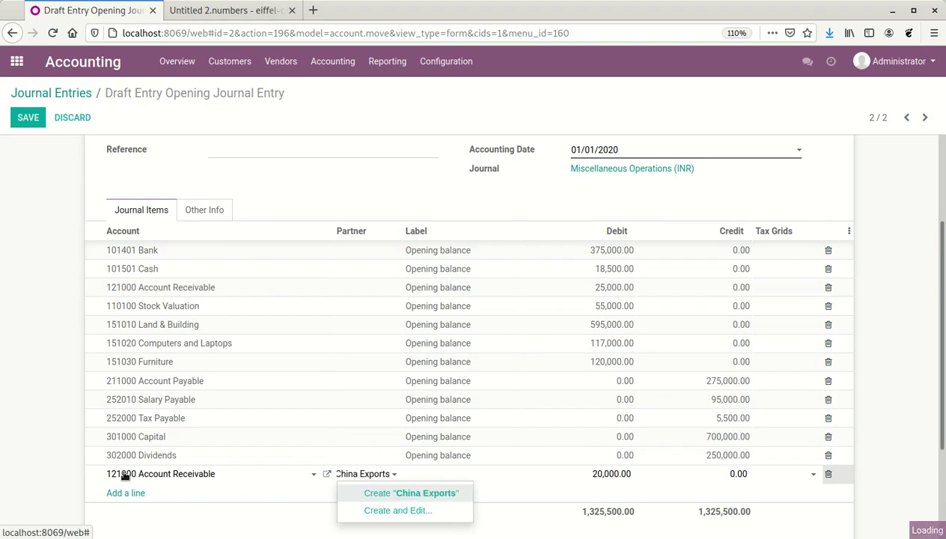
pyautogui.press('Return')
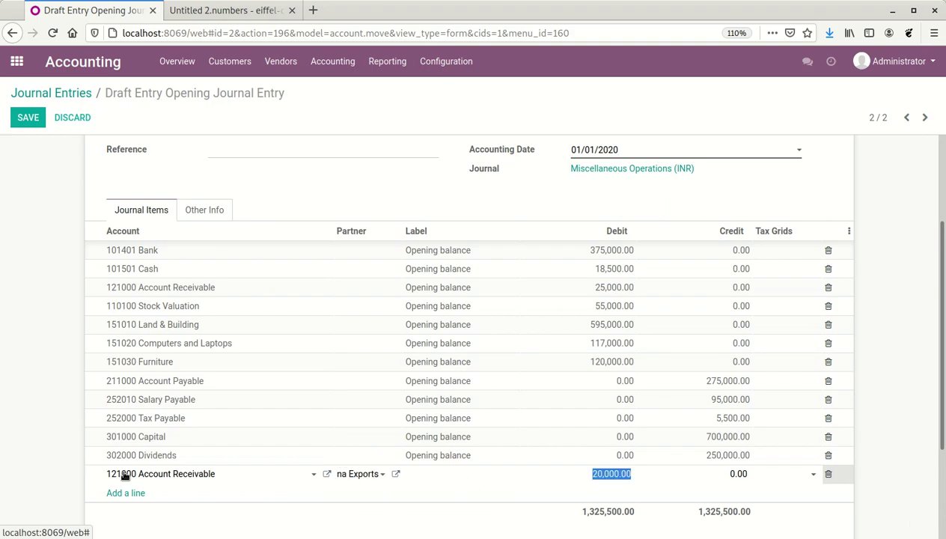
# Create ASUSTeck as the partner on the 25,000 Account Receivable line
pyautogui.click(245, 287)
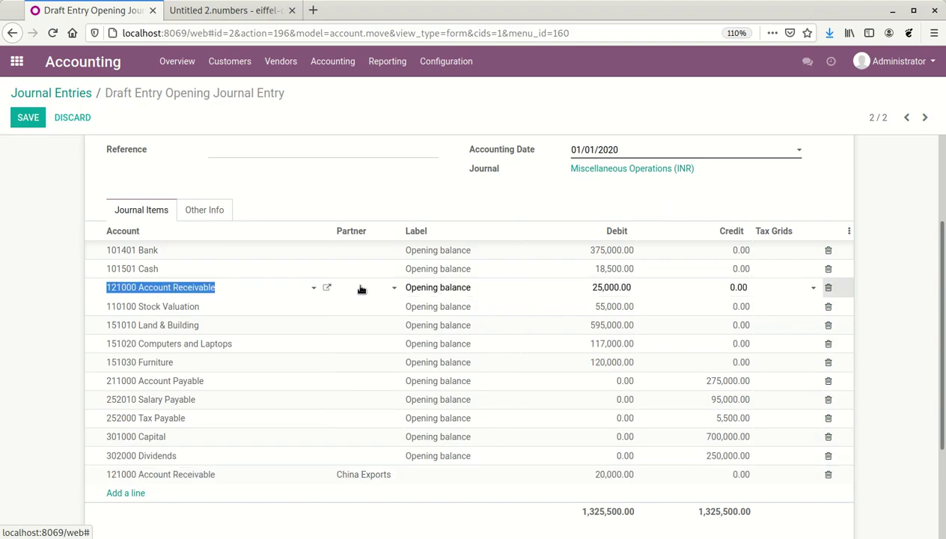
pyautogui.click(360, 287)
pyautogui.write('AS')
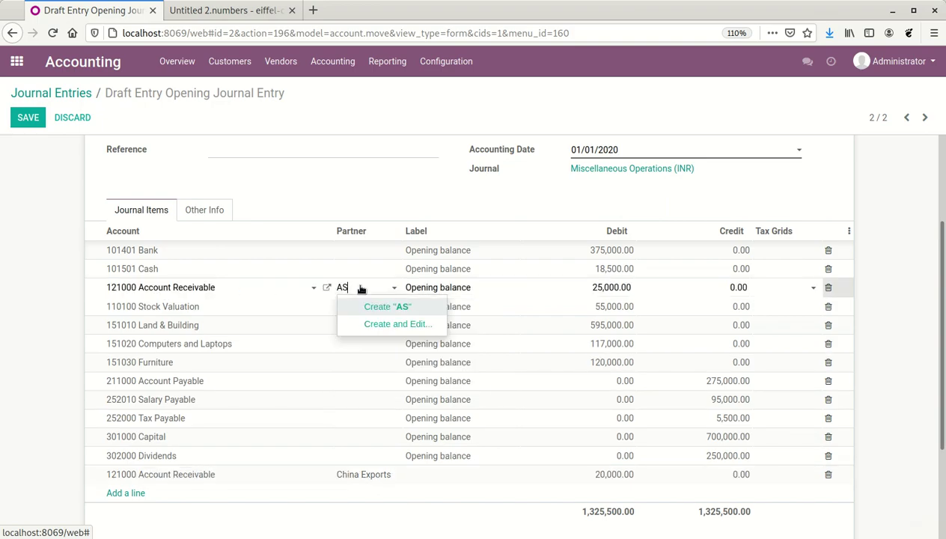
pyautogui.write('USTeck')
pyautogui.press('Return')
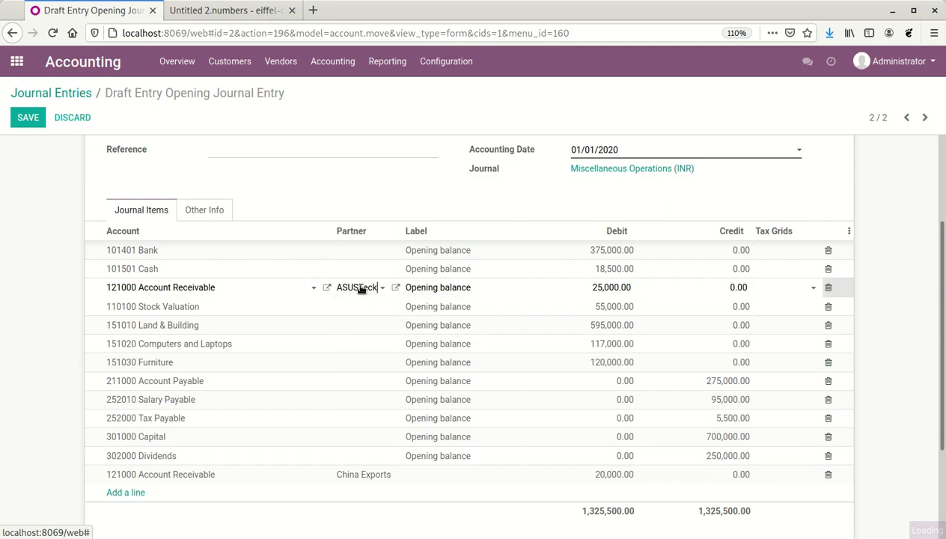
pyautogui.click(547, 490)
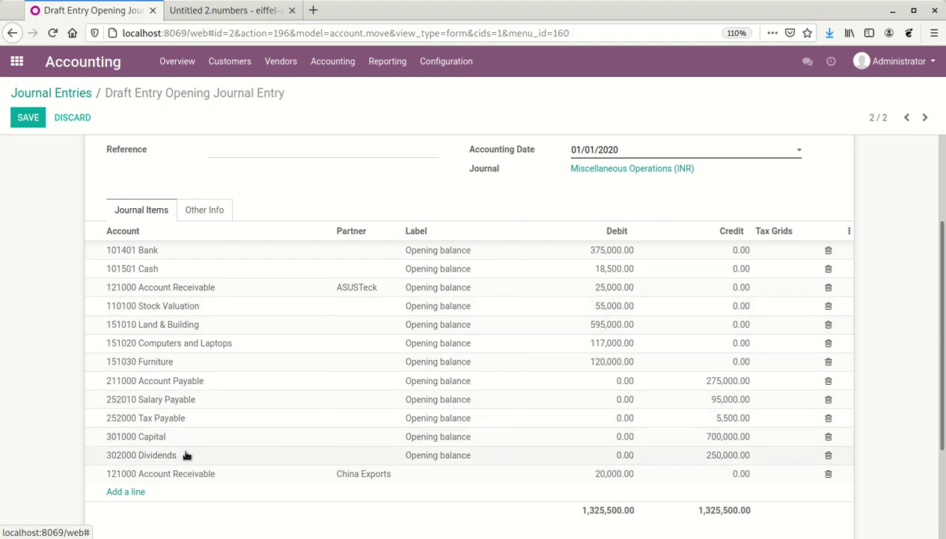
# Create Supplier 01 as the partner on the Account Payable line and set its credit to 75,000
pyautogui.click(170, 388)
pyautogui.click(333, 381)
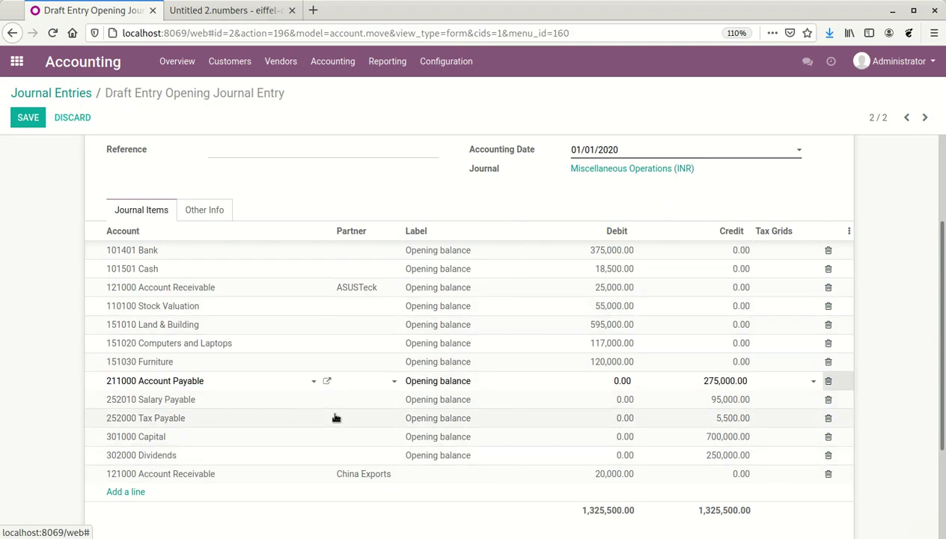
pyautogui.write('Supplier 01')
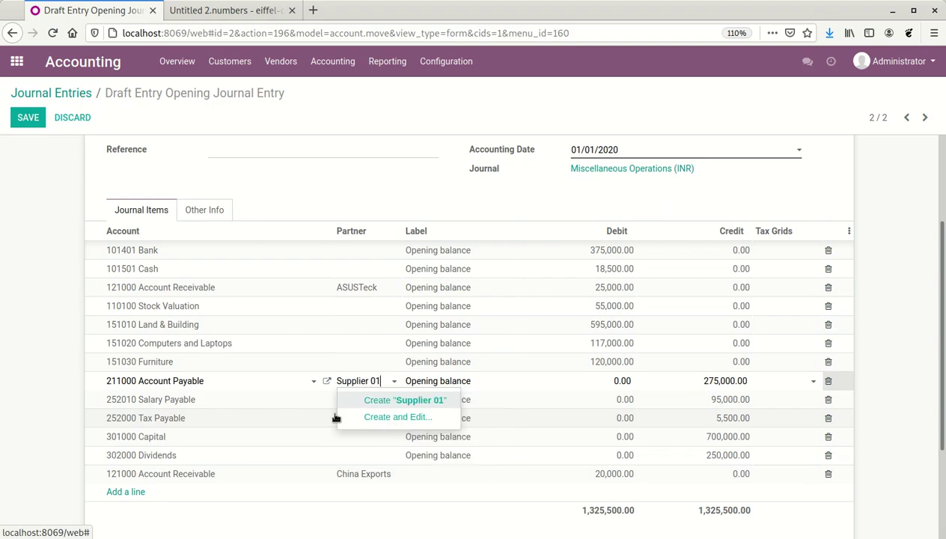
pyautogui.press('Return')
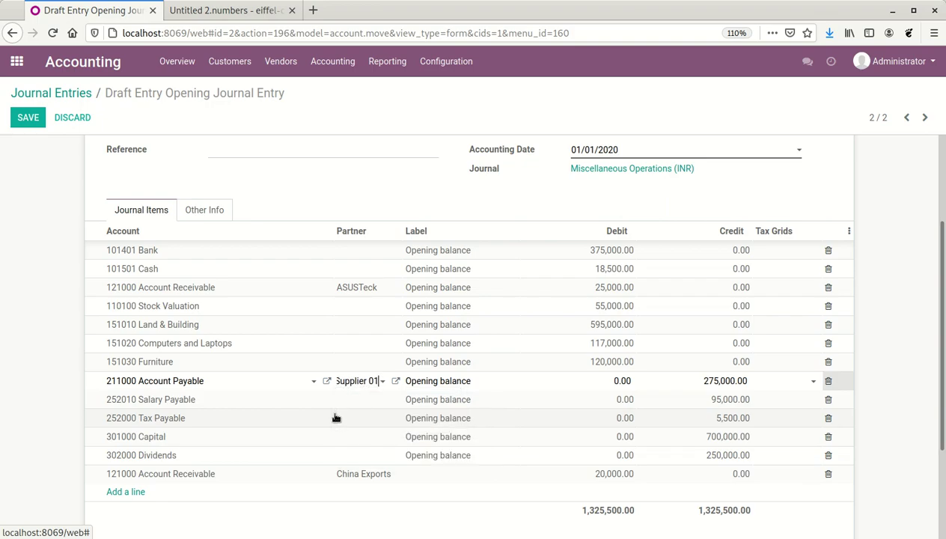
pyautogui.click(724, 382)
pyautogui.press('Home')
pyautogui.click(731, 482)
pyautogui.press('Return')
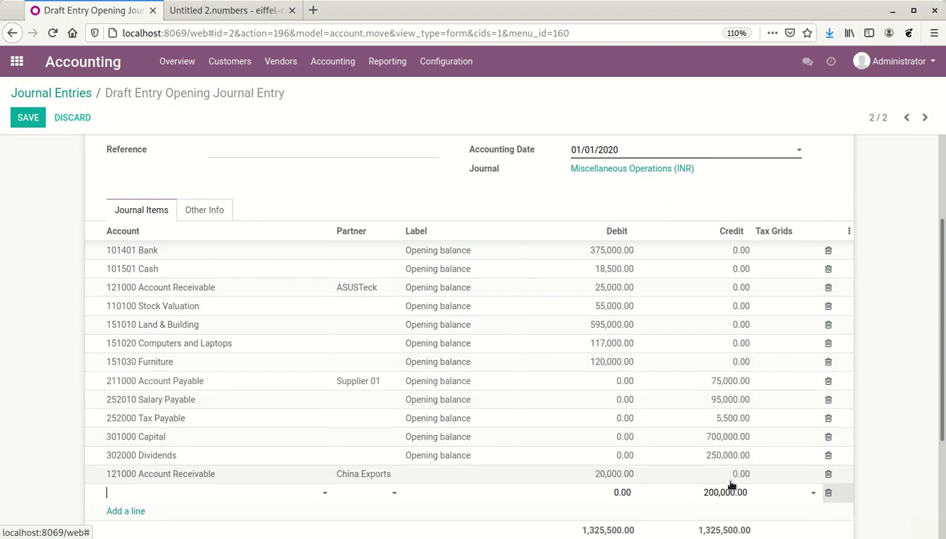
# Add an Account Payable journal item for a new partner Supplier 002 with a credit of 120,000
pyautogui.write('Pay')
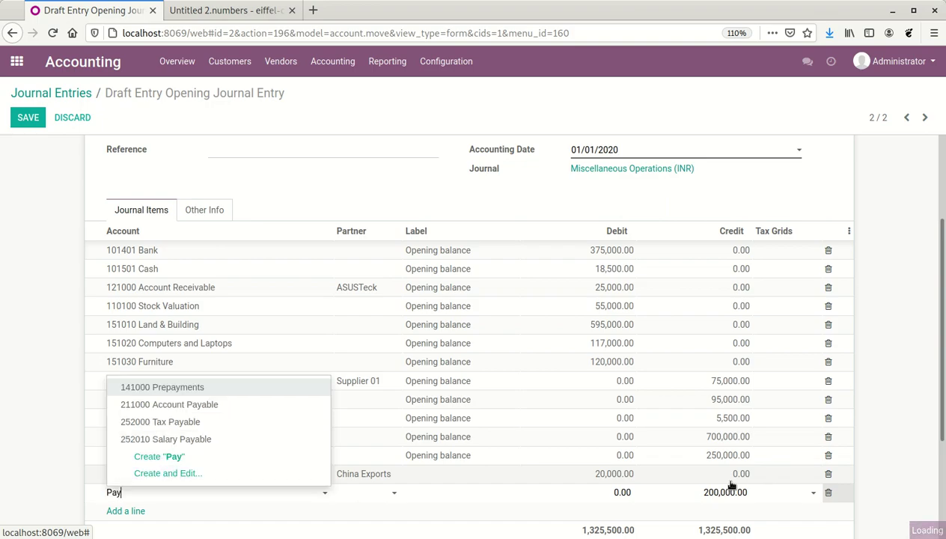
pyautogui.press('Return')
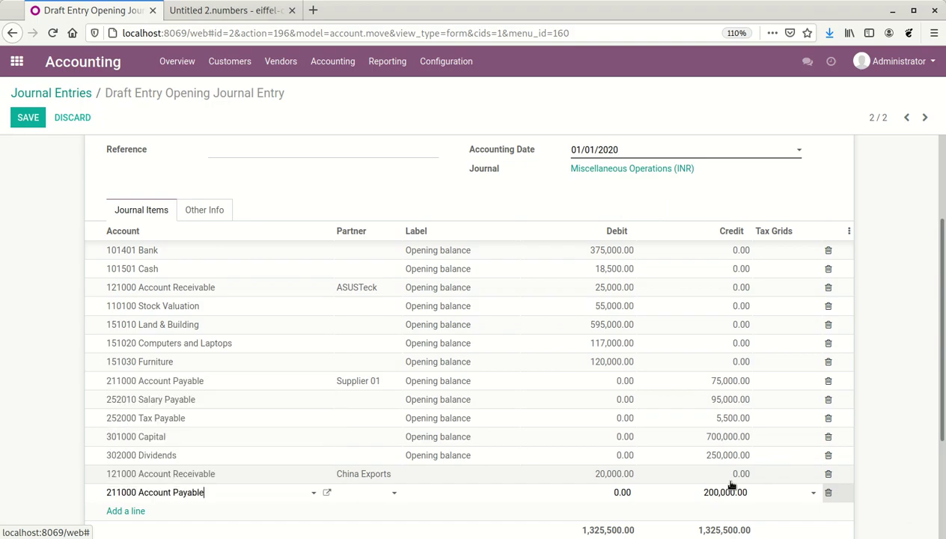
pyautogui.write('Supplier')
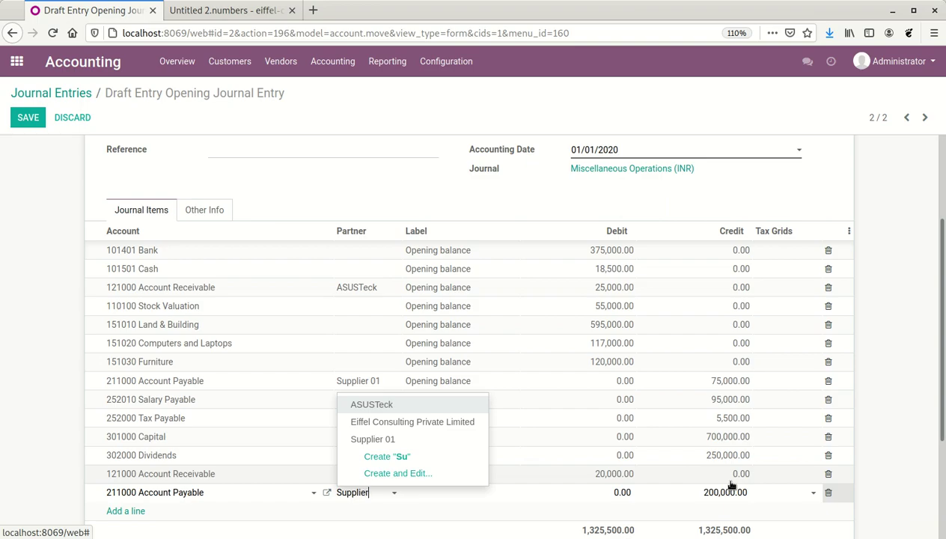
pyautogui.write(' 002')
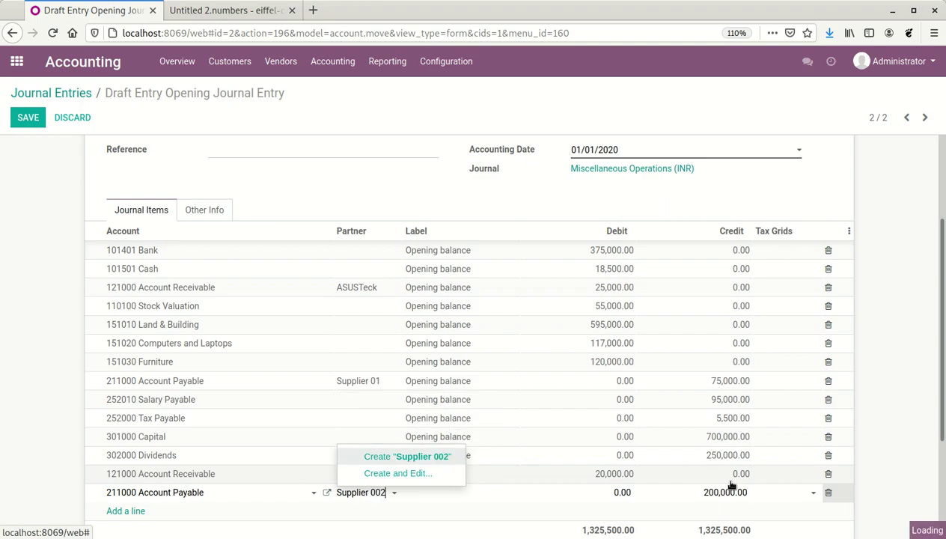
pyautogui.press('Tab')
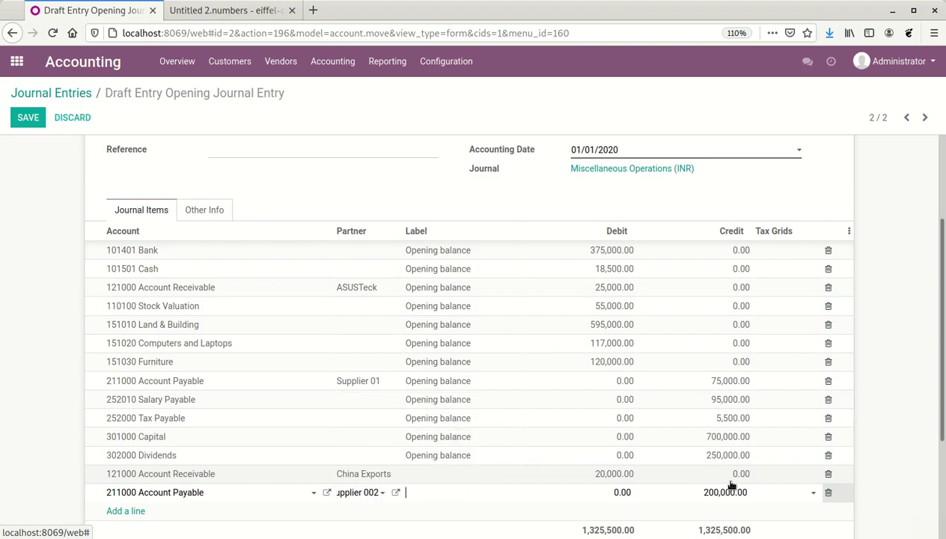
pyautogui.press('Tab')
pyautogui.press('Home')
pyautogui.press('Right')
pyautogui.press('Return')
# Add another Account Payable journal item for a new partner Supplier 003, keeping the remaining 80,000 as its credit
pyautogui.write('Pay')
pyautogui.press('Down')
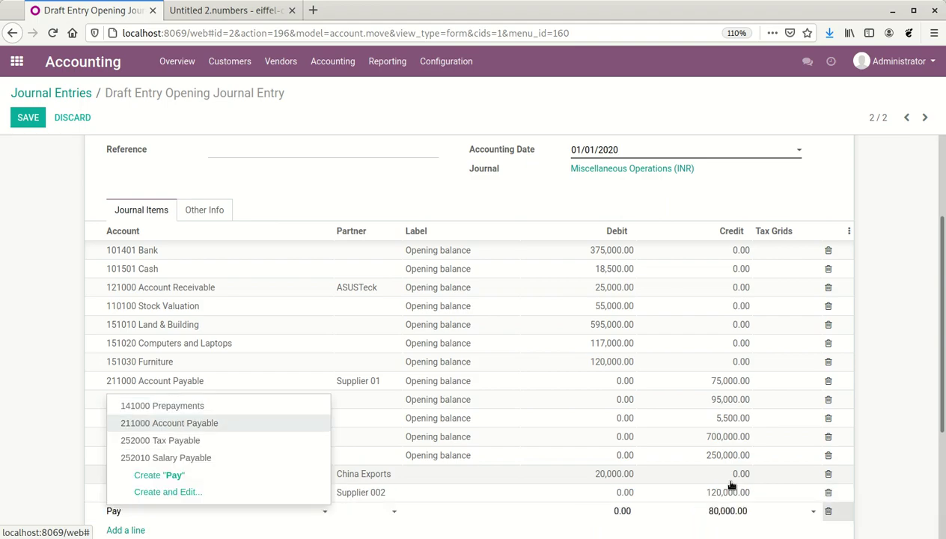
pyautogui.press('Return')
pyautogui.press('Tab')
pyautogui.press('Tab')
pyautogui.write('Su')
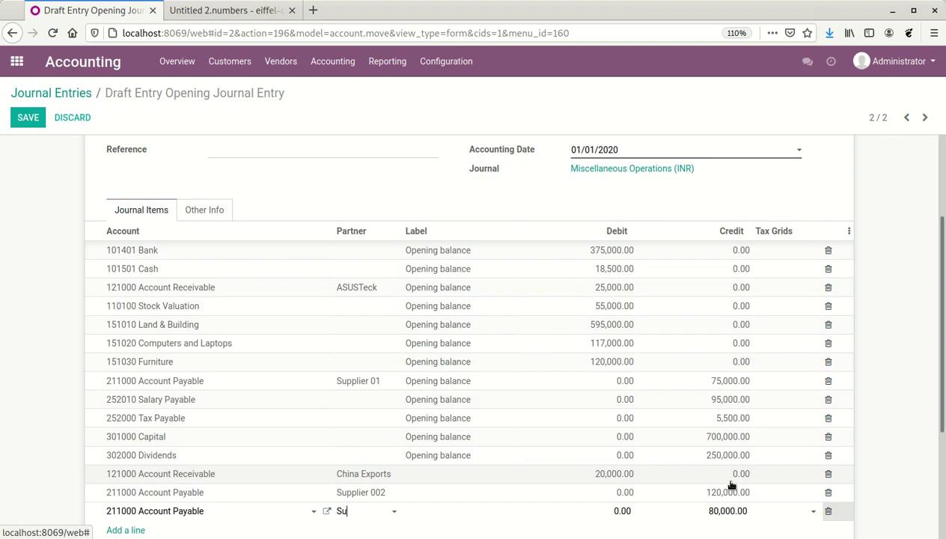
pyautogui.write('pplier 003')
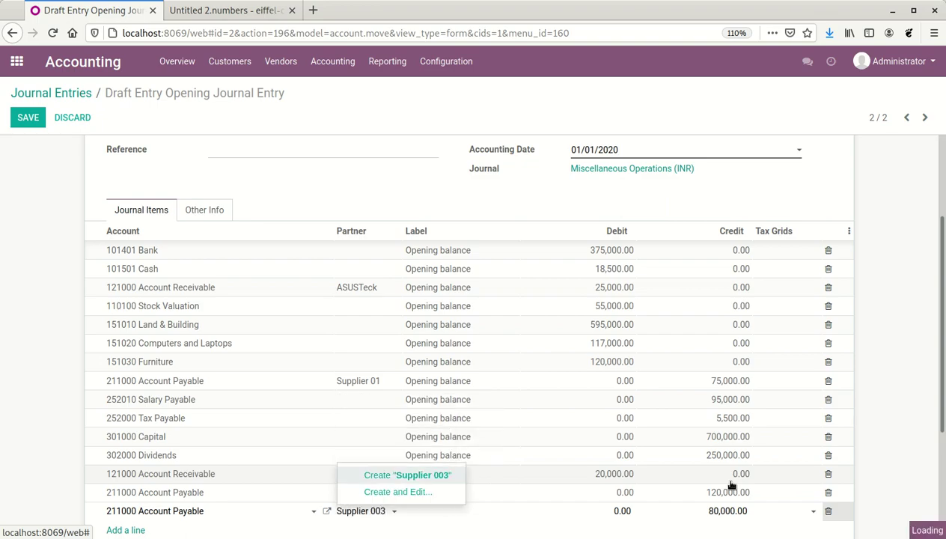
pyautogui.press('Escape')
pyautogui.press('Tab')
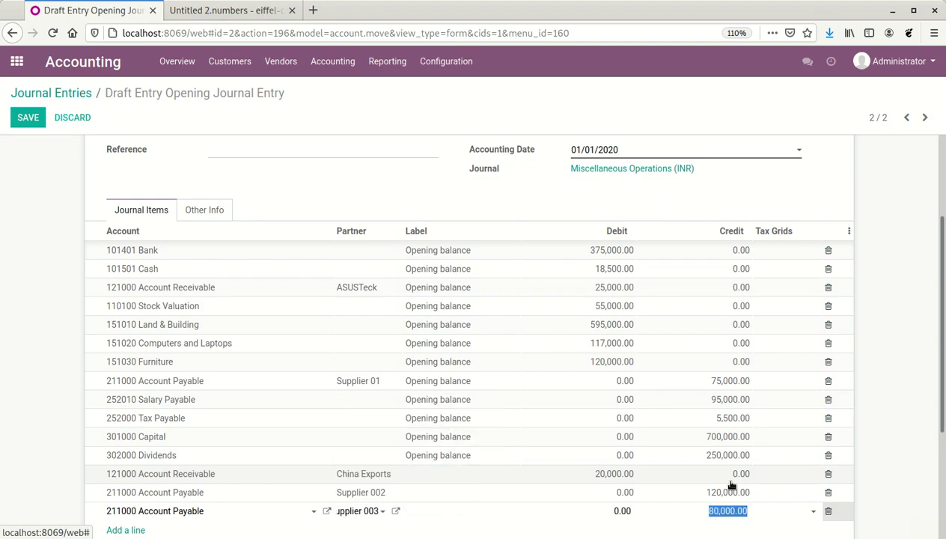
# Check the journal item lines and save the Opening Journal Entry
pyautogui.scroll(-3, 587, 184)
pyautogui.scroll(3, 586, 187)
pyautogui.scroll(3, 587, 204)
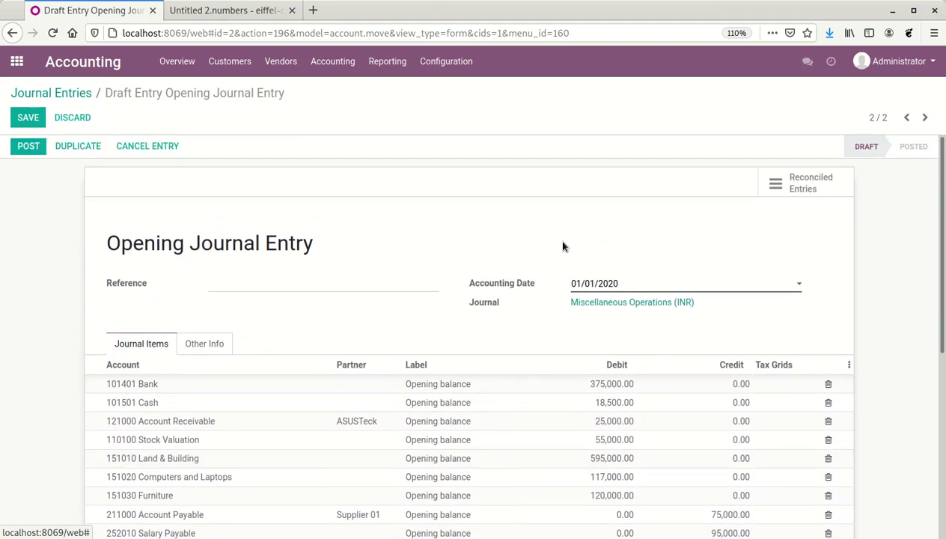
pyautogui.click(37, 117)
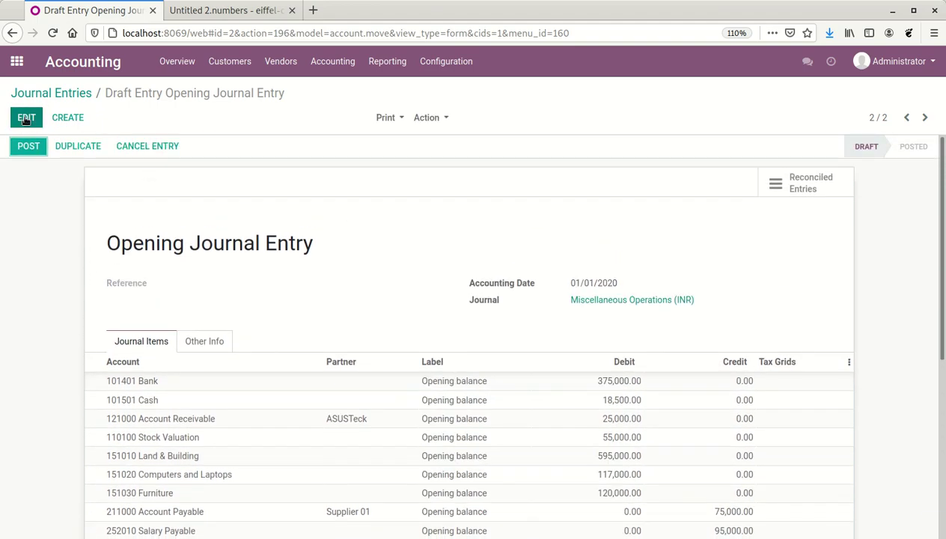
# Open the Balance Sheet report, view the General Ledger from its Account Receivable line, and return to the Balance Sheet
pyautogui.click(387, 62)
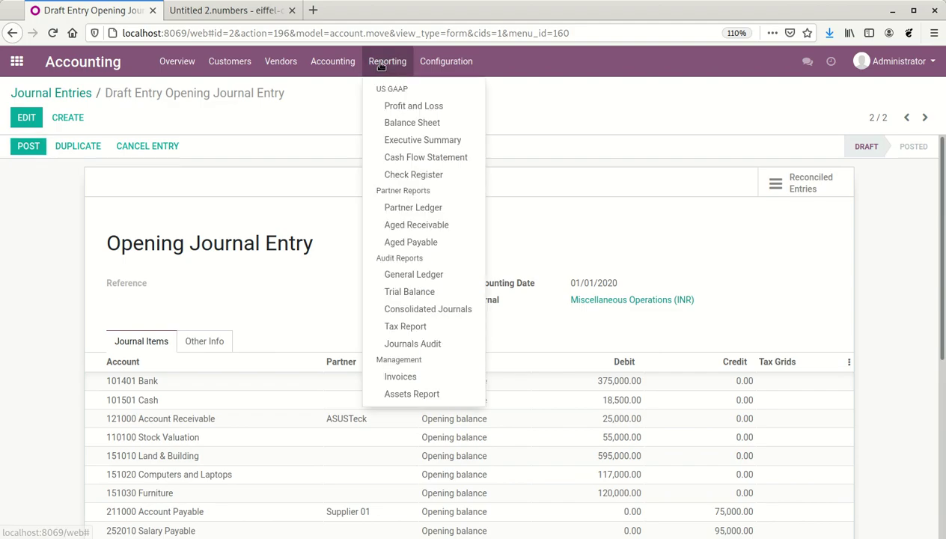
pyautogui.click(391, 120)
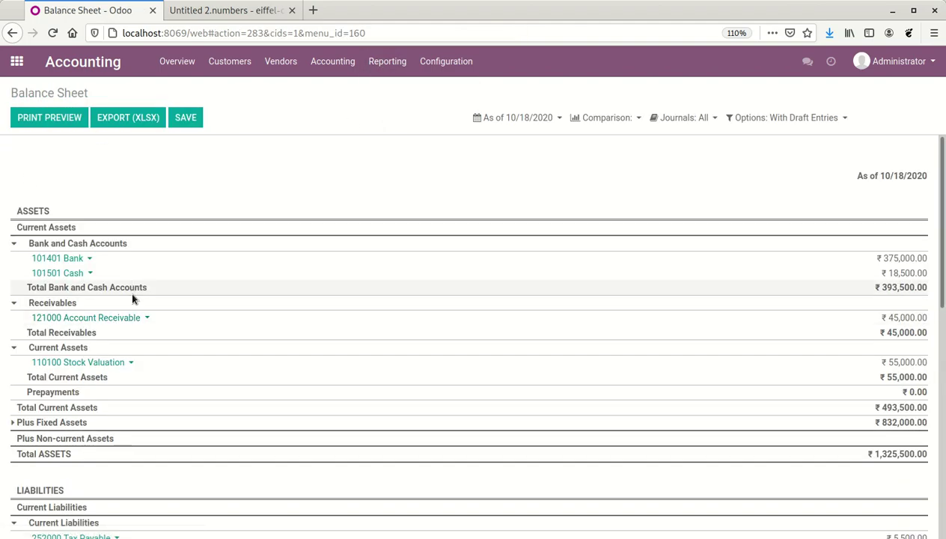
pyautogui.click(145, 317)
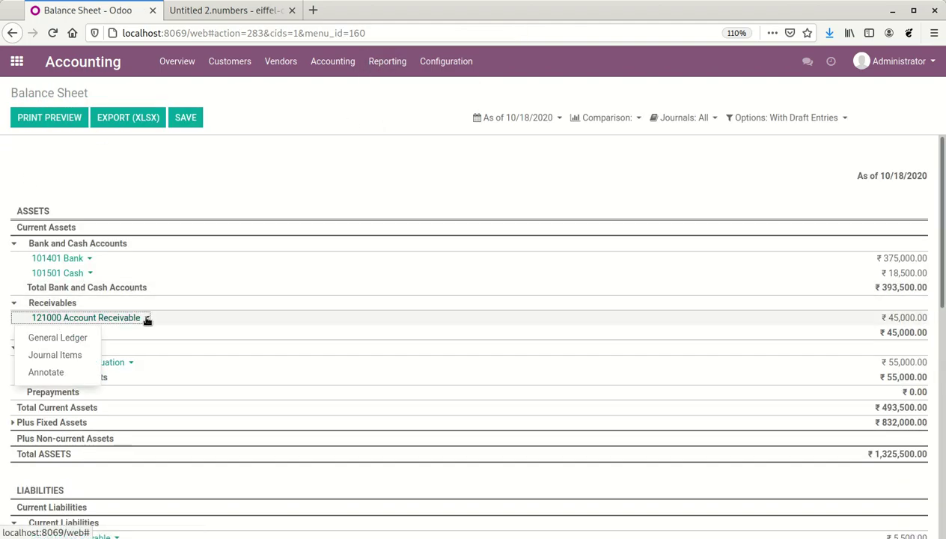
pyautogui.click(66, 342)
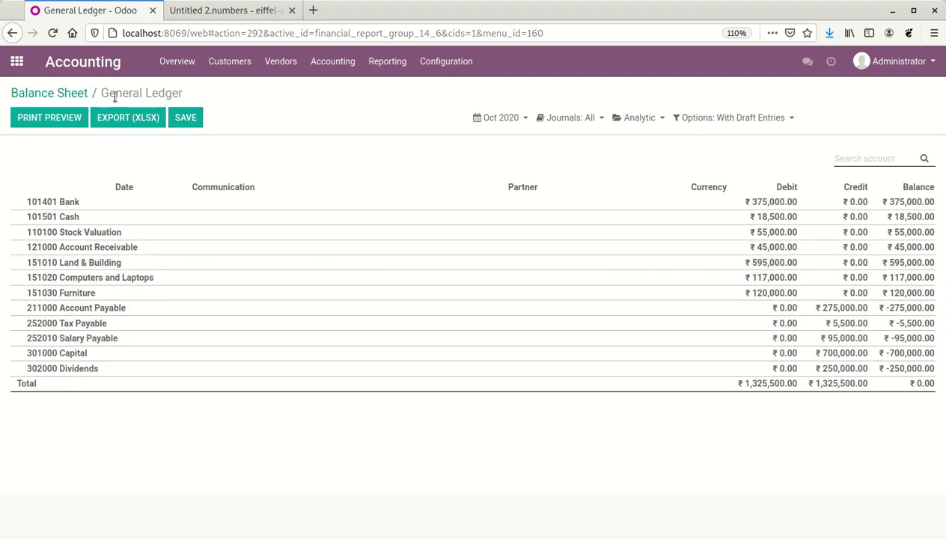
pyautogui.click(75, 94)
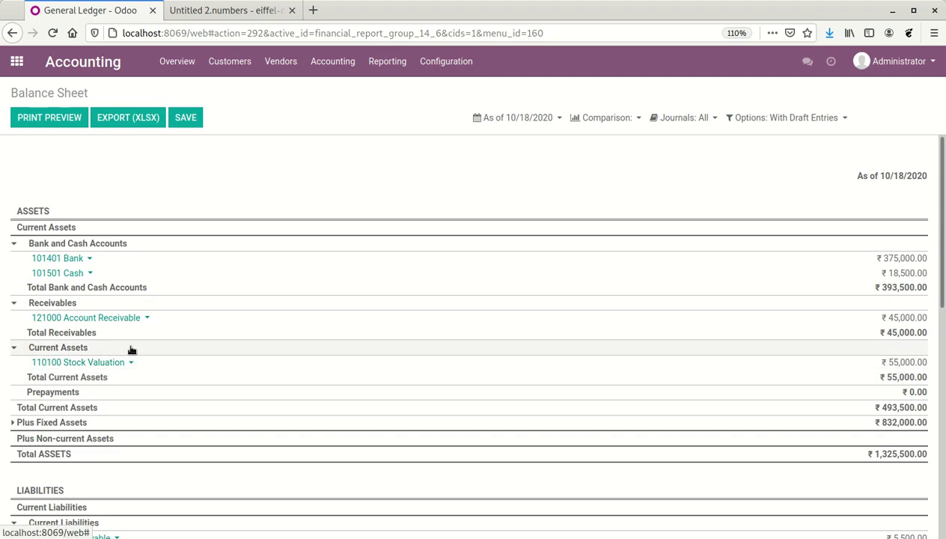
# View the General Ledger from the Balance Sheet's Account Receivable line, check its draft-entry options, and return to the Balance Sheet
pyautogui.click(145, 318)
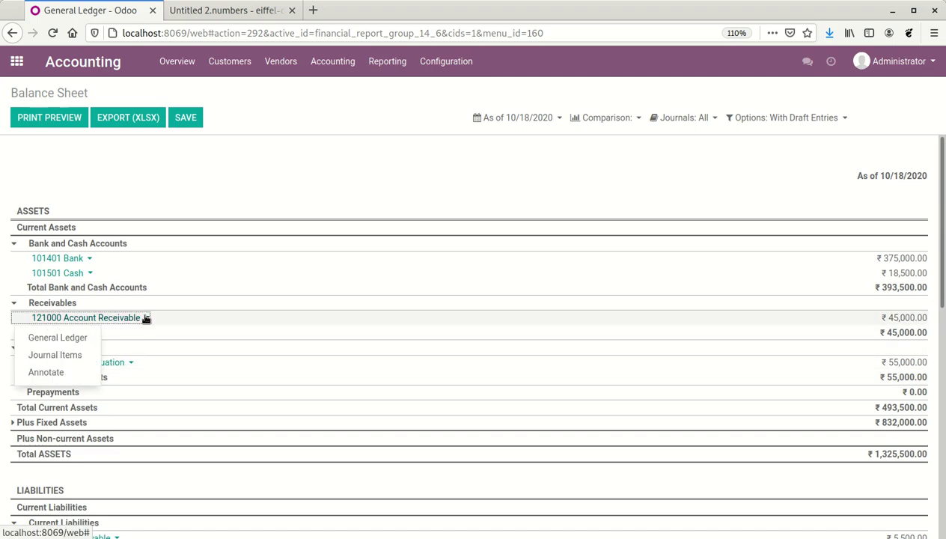
pyautogui.click(90, 337)
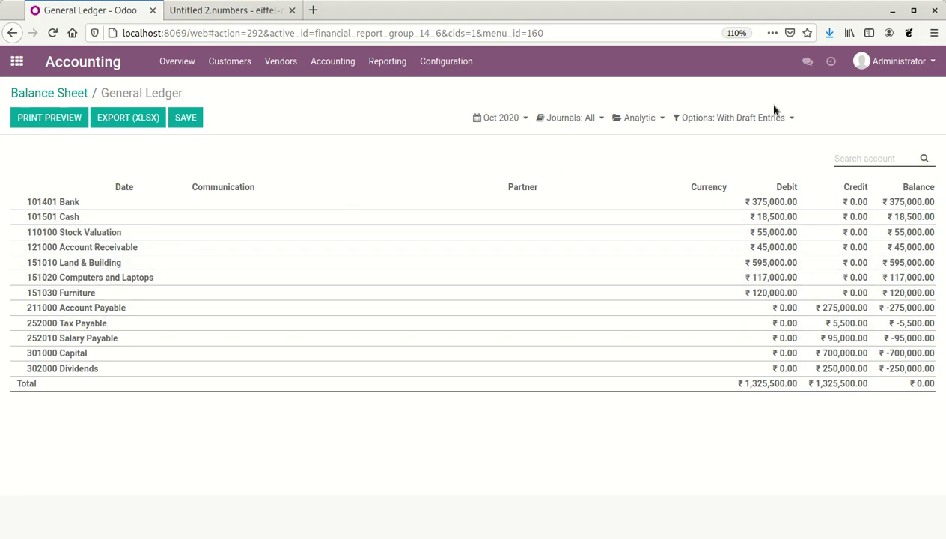
pyautogui.click(765, 123)
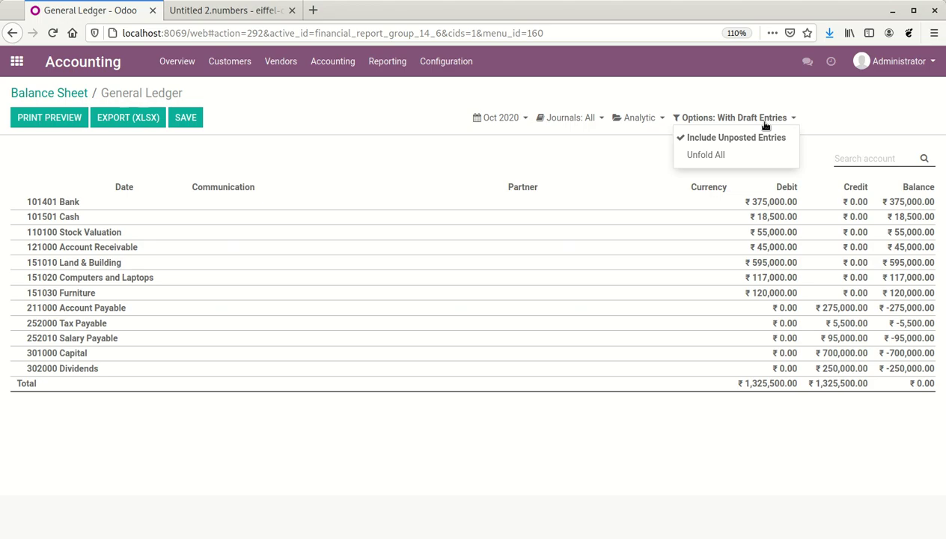
pyautogui.click(765, 120)
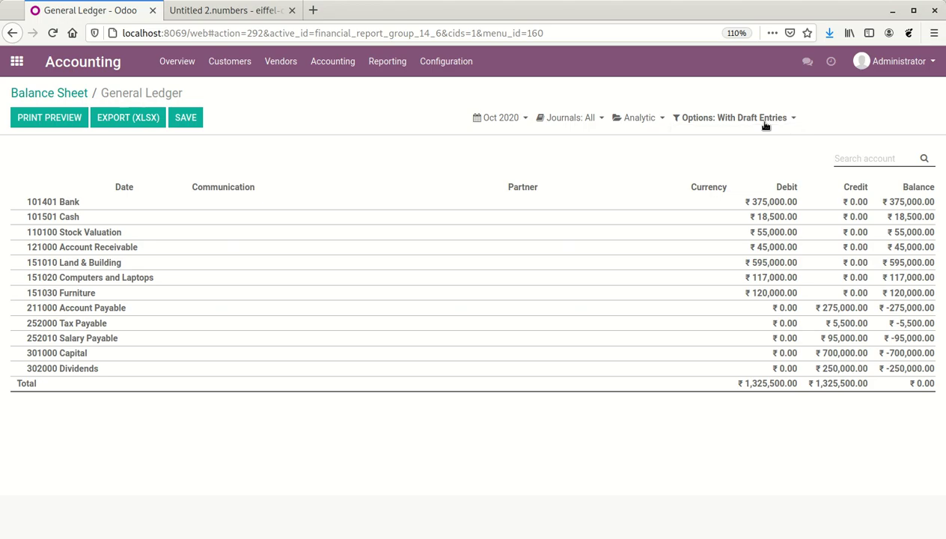
pyautogui.click(66, 94)
# View the General Ledger from the Balance Sheet's Account Payable line and return to the Balance Sheet
pyautogui.scroll(-4, 374, 458)
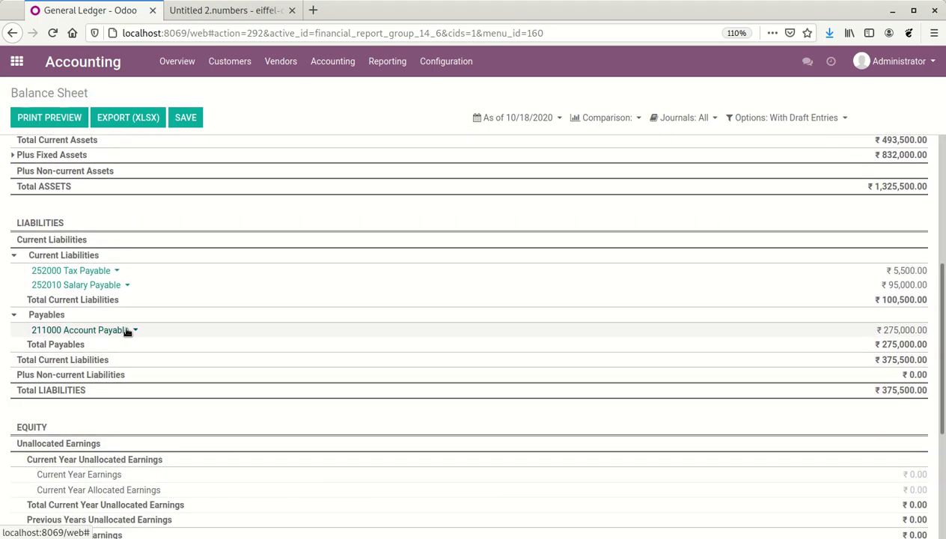
pyautogui.click(127, 331)
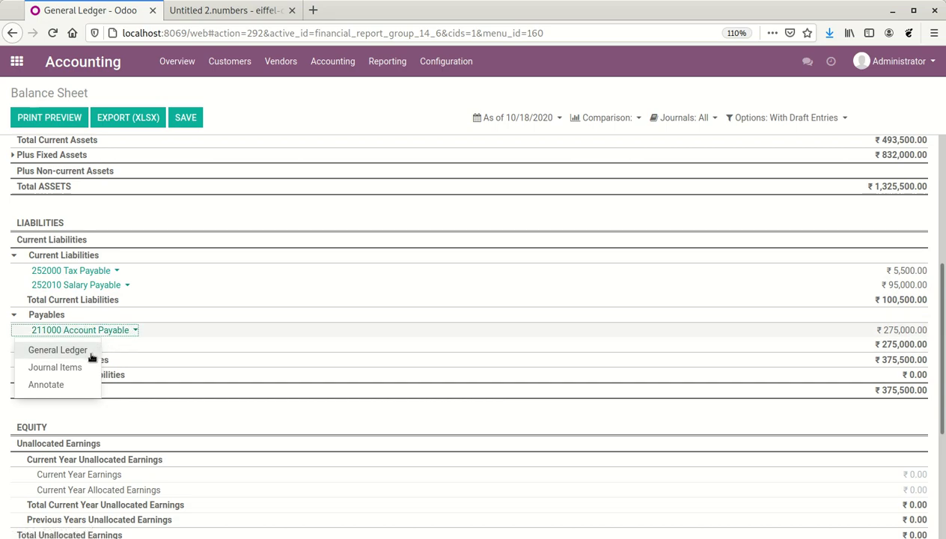
pyautogui.click(91, 352)
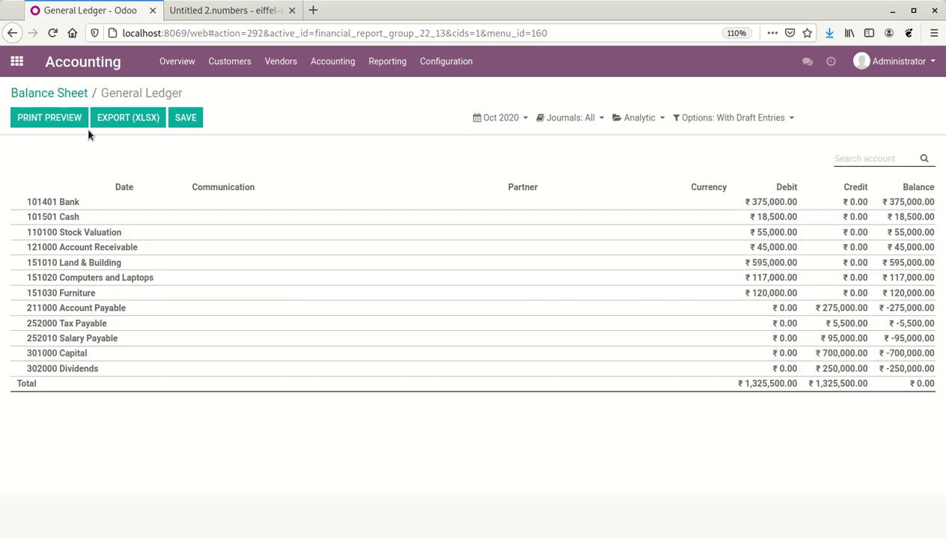
pyautogui.click(48, 92)
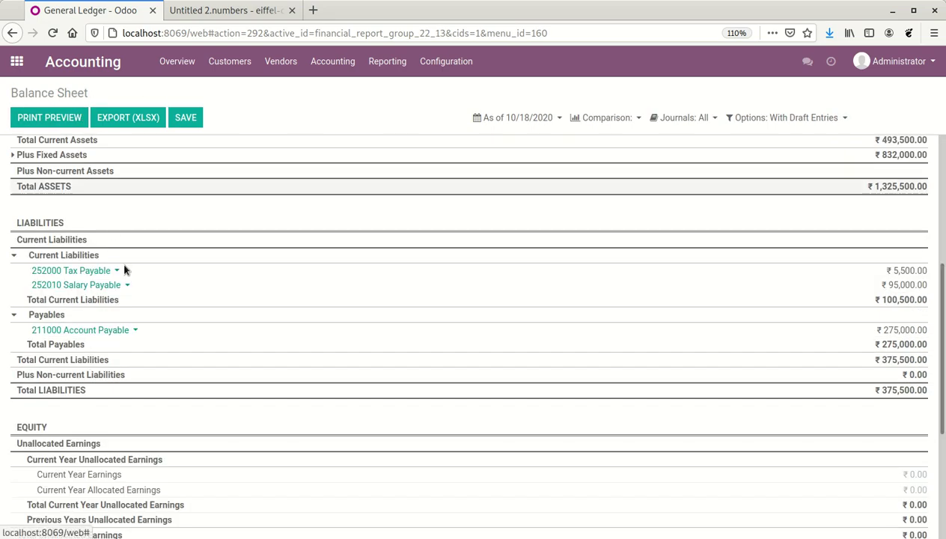
# View the journal items of the Account Payable line and return to the Balance Sheet
pyautogui.click(133, 330)
pyautogui.click(82, 374)
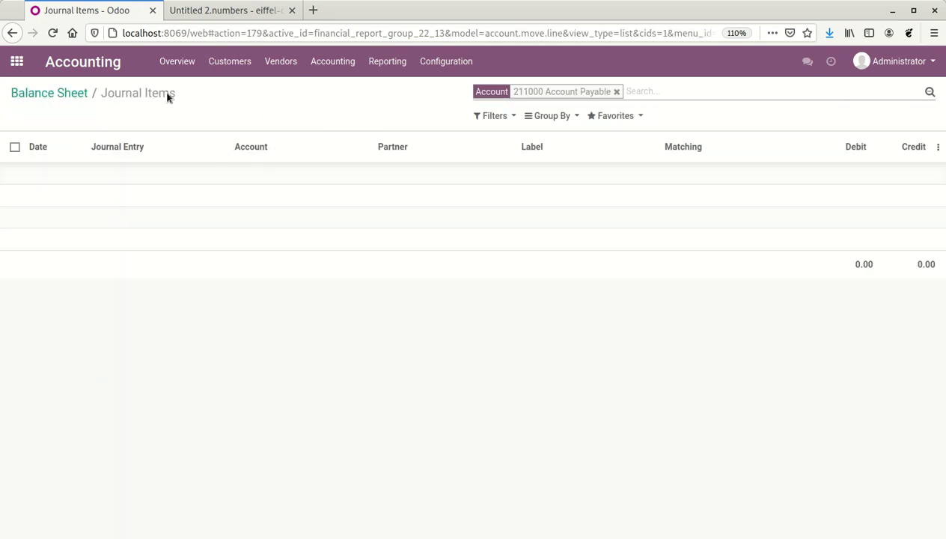
pyautogui.click(59, 93)
# Open the Opening Journal Entry from the journal entries list and check its journal item lines
pyautogui.click(387, 63)
pyautogui.moveTo(341, 75)
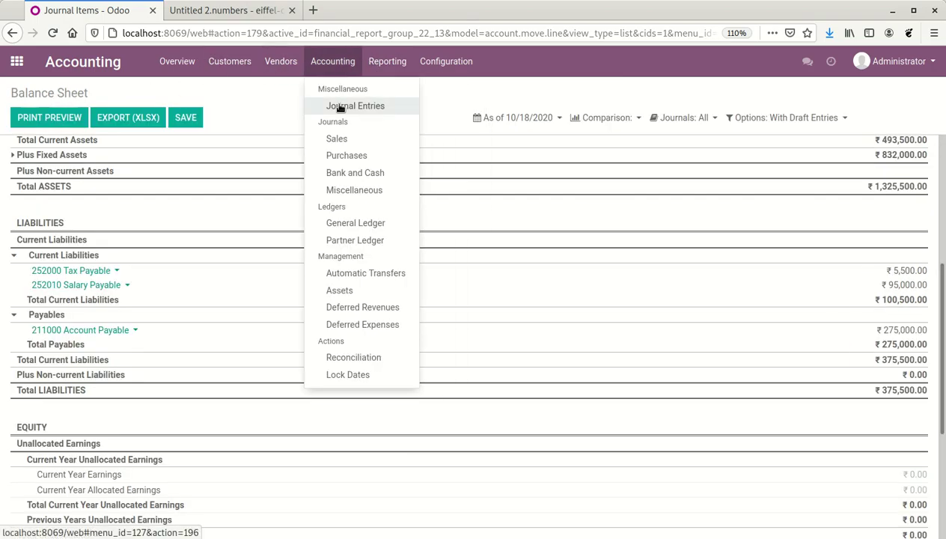
pyautogui.click(339, 105)
pyautogui.click(302, 199)
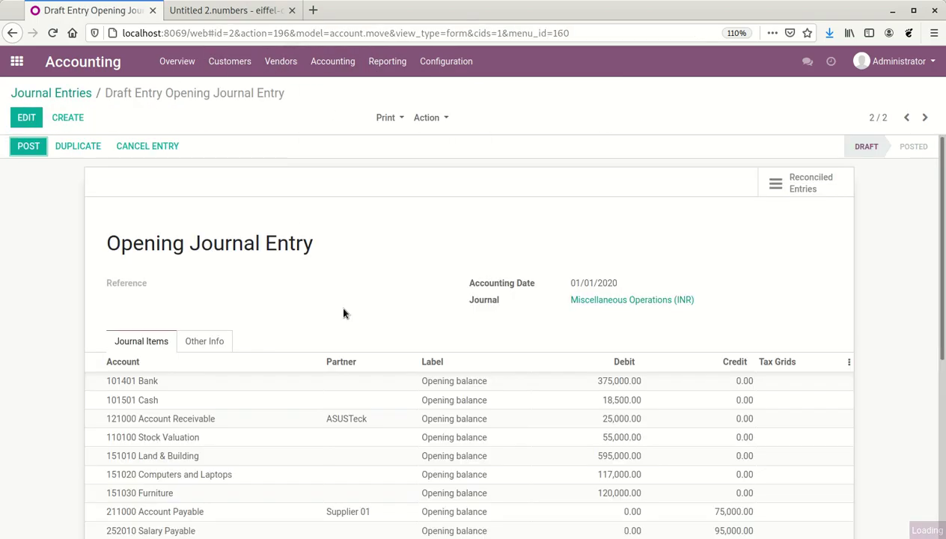
pyautogui.scroll(-5, 515, 325)
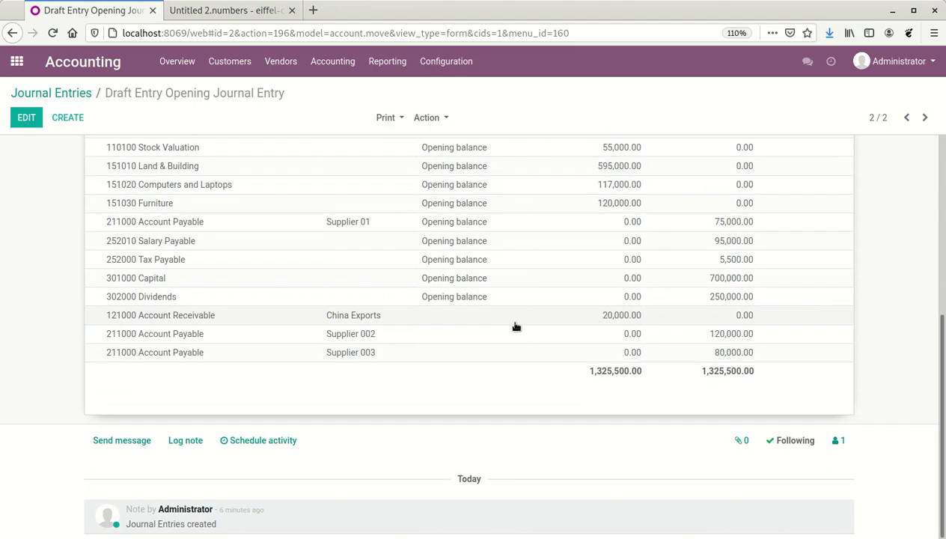
pyautogui.click(467, 292)
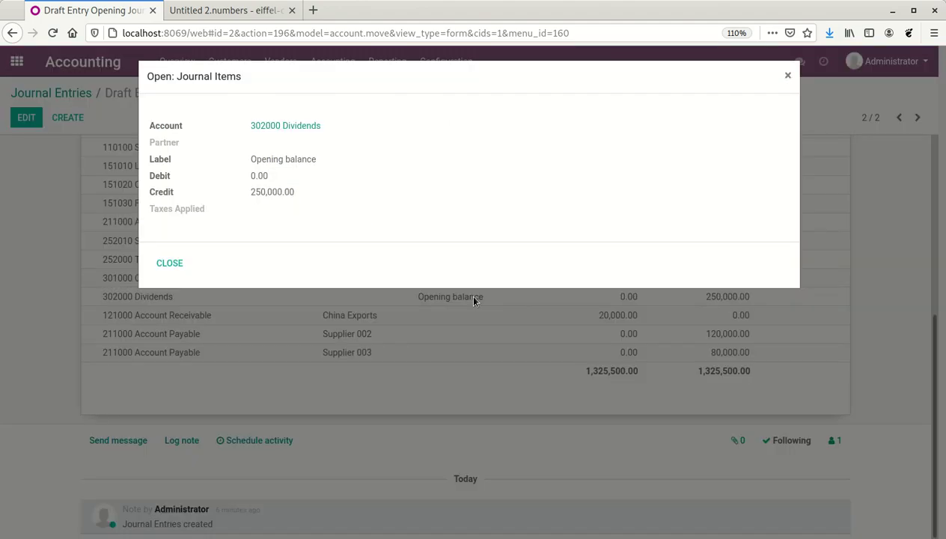
pyautogui.press('Escape')
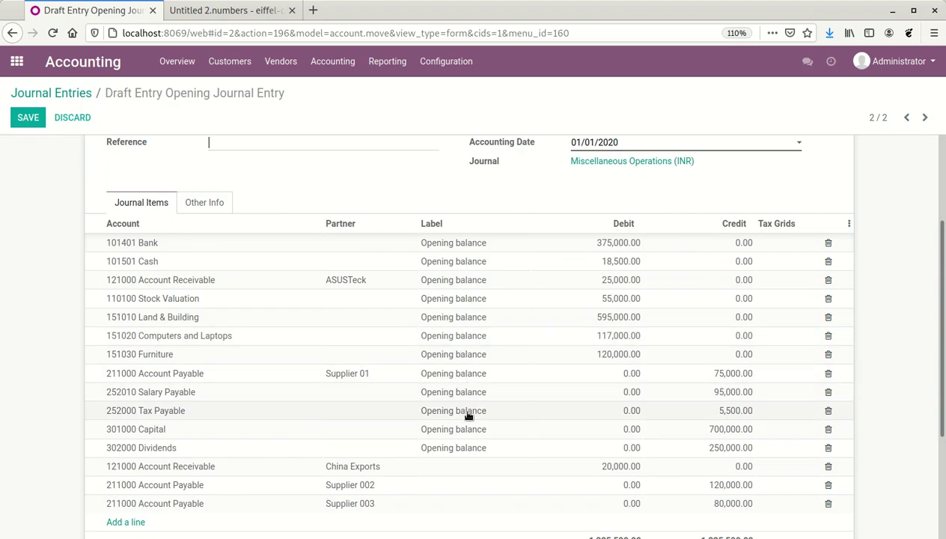
# Copy the label "Opening balance" to the China Exports, Supplier 002 and Supplier 003 lines and save the entry
pyautogui.click(470, 448)
pyautogui.hotkey('ctrl', 'c')
pyautogui.click(475, 467)
pyautogui.hotkey('ctrl', 'v')
pyautogui.click(474, 485)
pyautogui.hotkey('ctrl', 'v')
pyautogui.click(469, 499)
pyautogui.hotkey('ctrl', 'v')
pyautogui.click(28, 118)
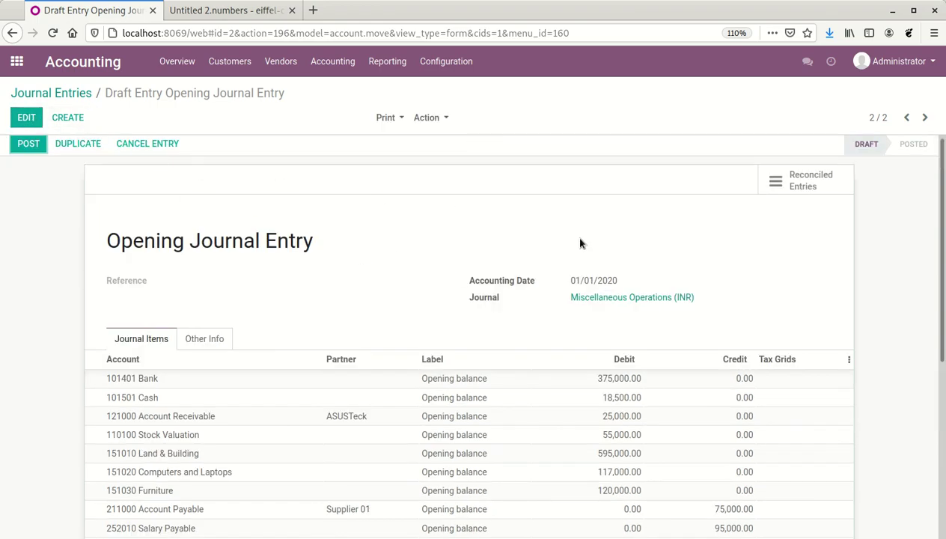
# Set the Opening Journal Entry's accounting date to 04/01/2020, save it and post it
pyautogui.click(28, 117)
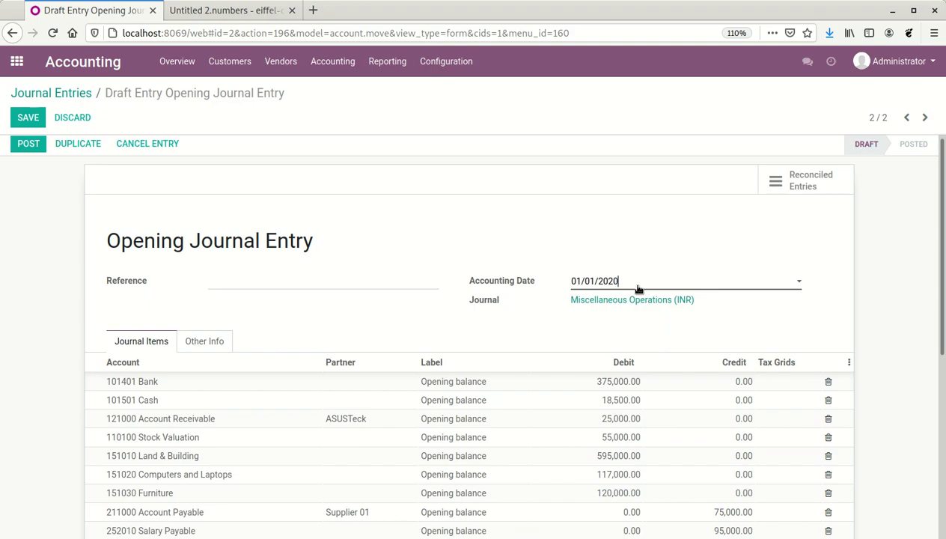
pyautogui.click(638, 287)
pyautogui.click(715, 306)
pyautogui.click(715, 306)
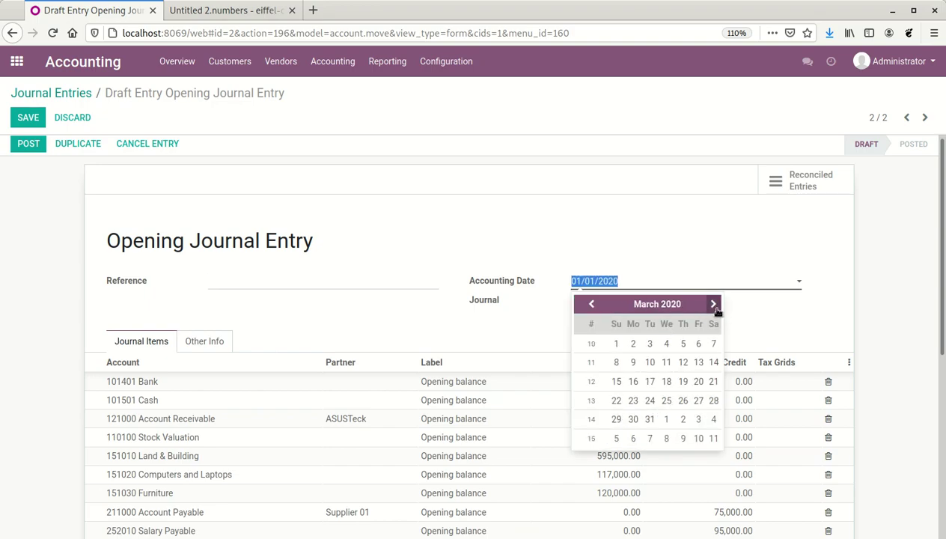
pyautogui.click(715, 306)
pyautogui.click(666, 343)
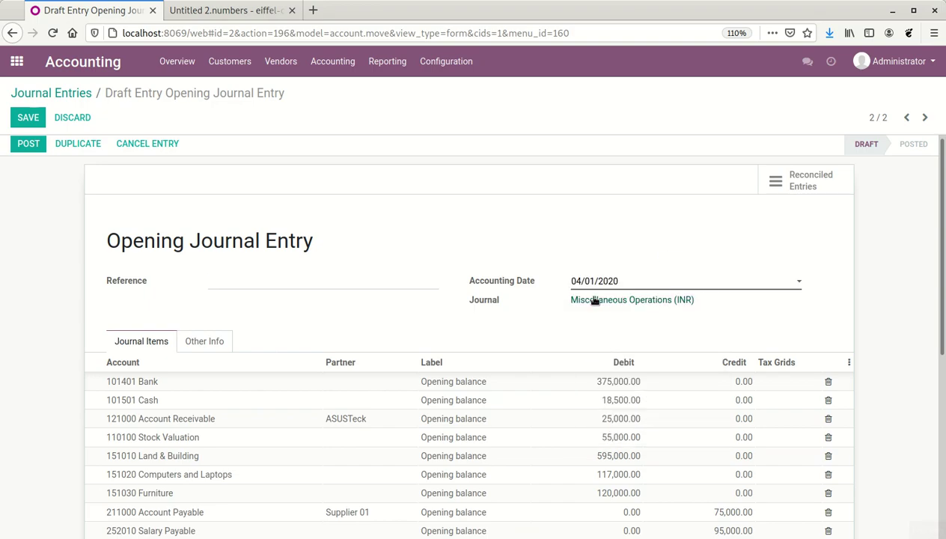
pyautogui.click(28, 120)
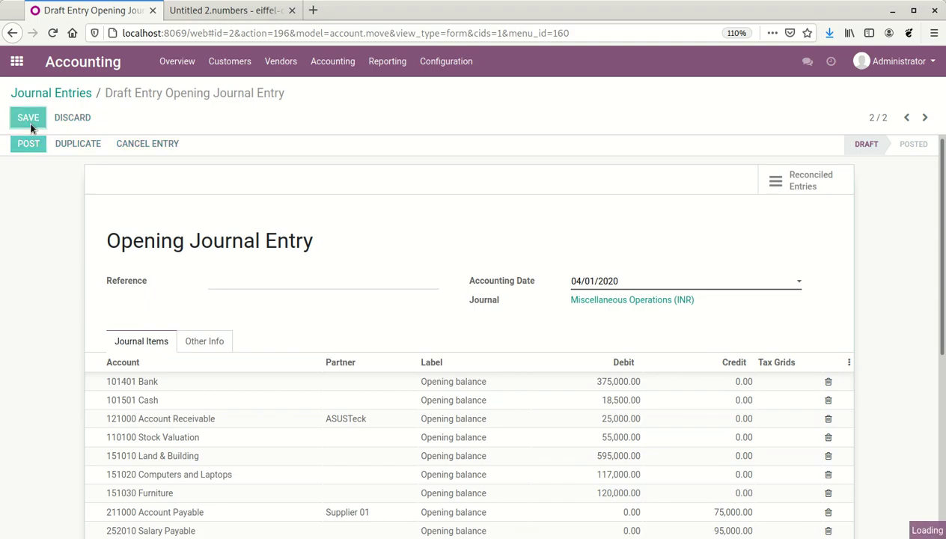
pyautogui.click(30, 144)
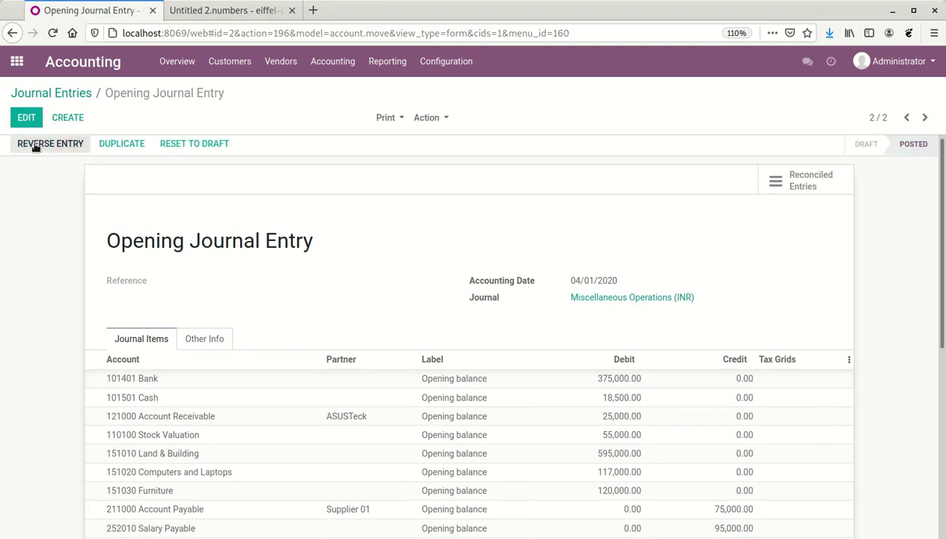
# Open the Balance Sheet report and view the General Ledger from its Account Receivable line
pyautogui.click(112, 63)
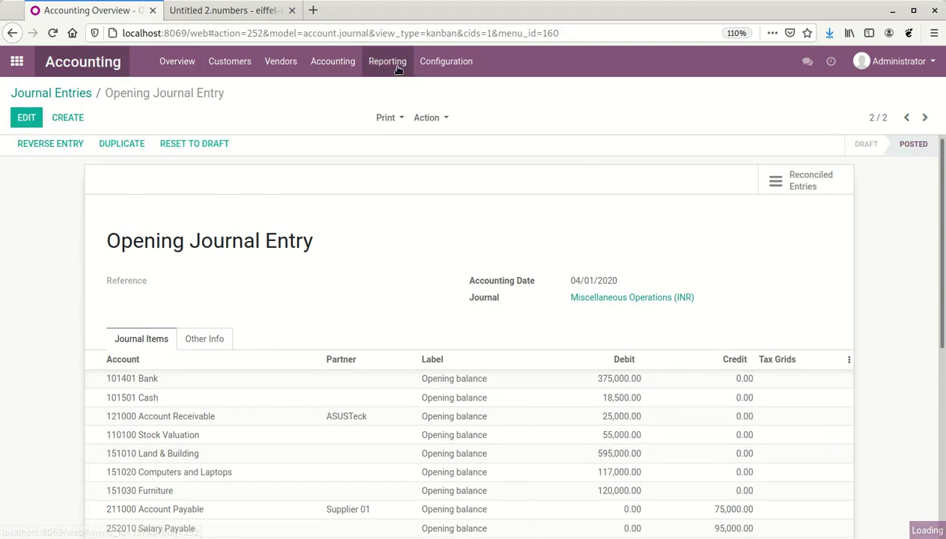
pyautogui.click(387, 62)
pyautogui.click(406, 120)
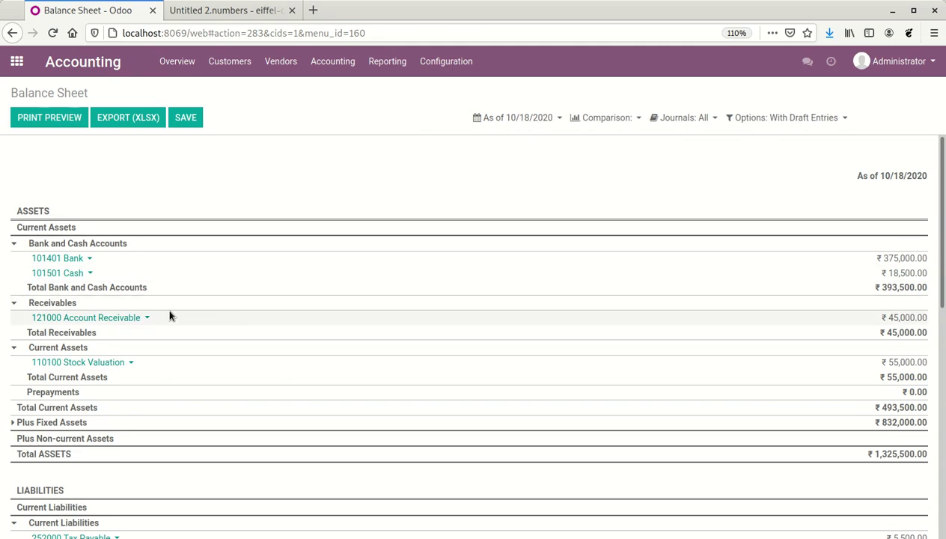
pyautogui.click(148, 318)
pyautogui.click(93, 339)
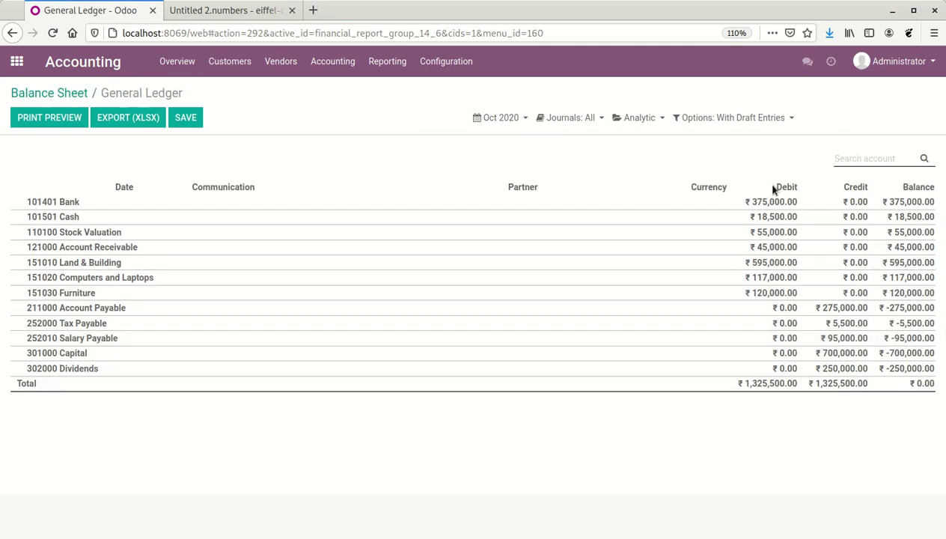
# Search the General Ledger report's accounts for "pay" and for "rec"
pyautogui.click(869, 158)
pyautogui.write('pay')
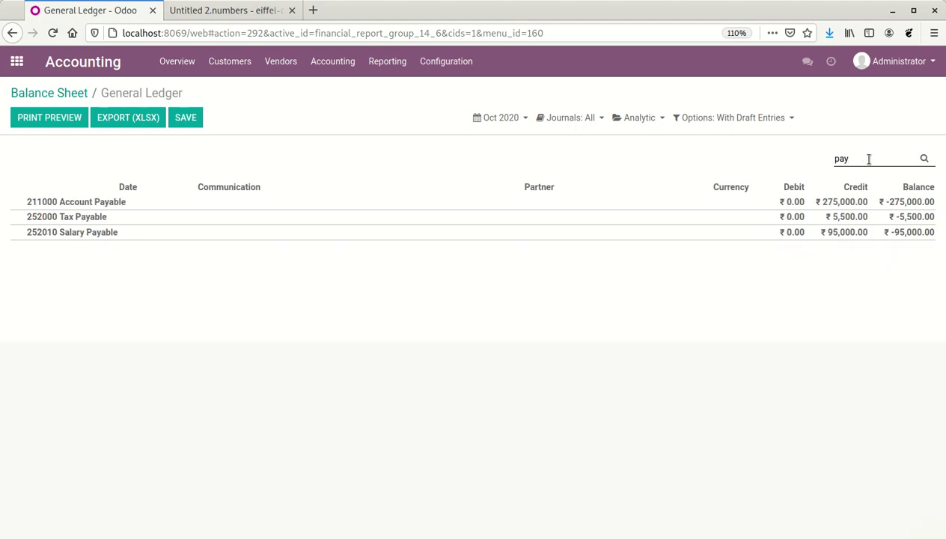
pyautogui.hotkey('ctrl', 'a')
pyautogui.write('rec')
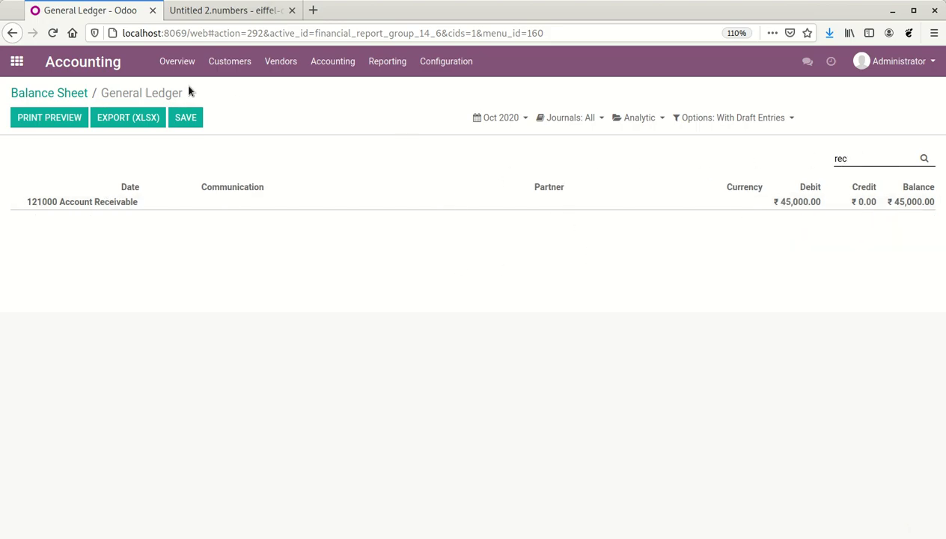
# Open the General Ledger of posted journal items and expand the Account Receivable and Account Payable groups to check the partner lines
pyautogui.click(353, 63)
pyautogui.click(358, 224)
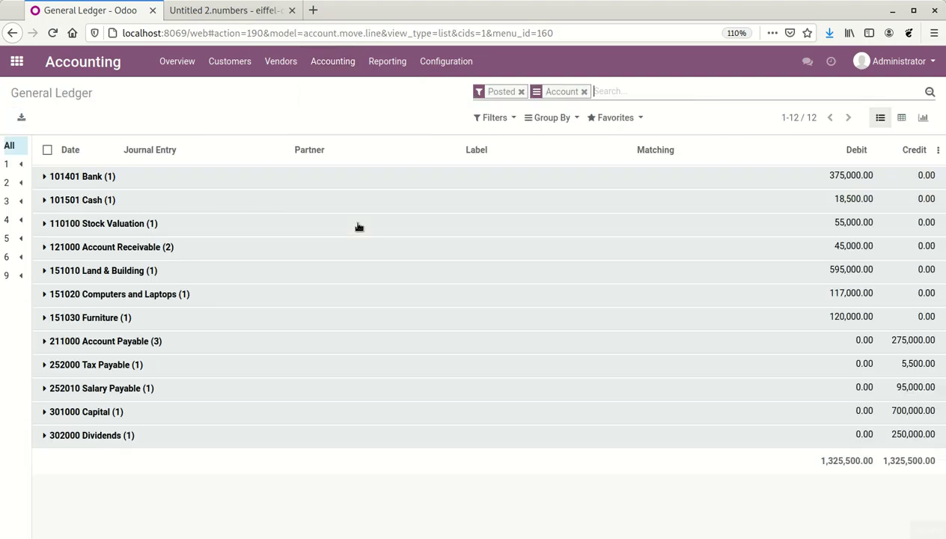
pyautogui.click(46, 248)
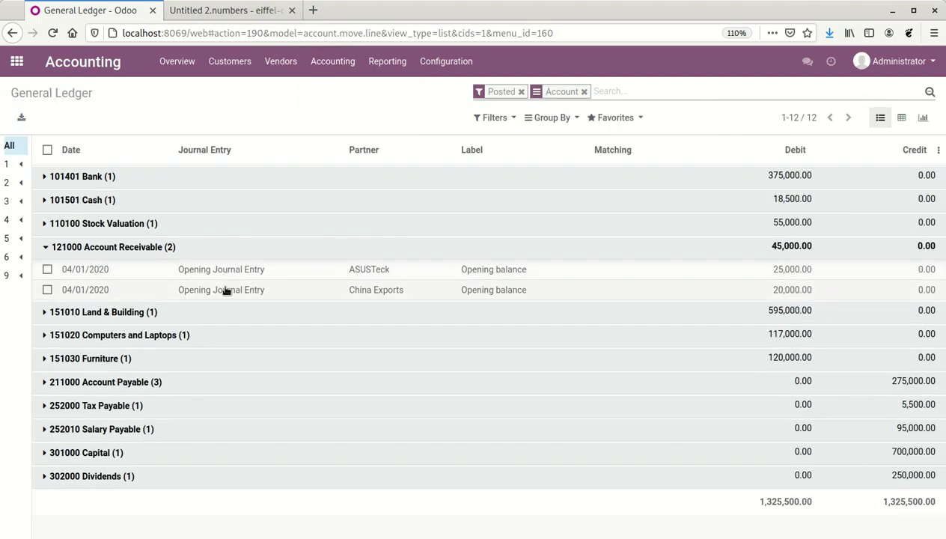
pyautogui.click(45, 381)
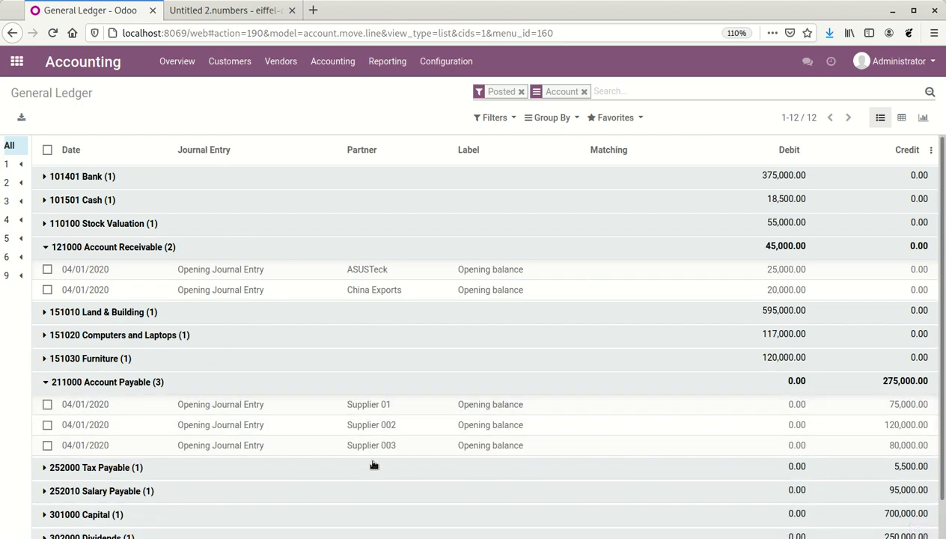
pyautogui.scroll(-1, 374, 464)
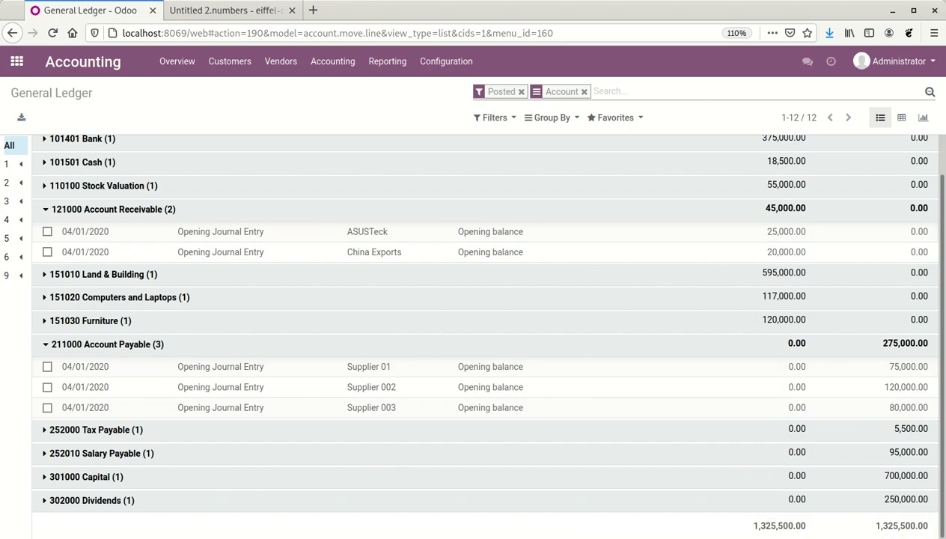